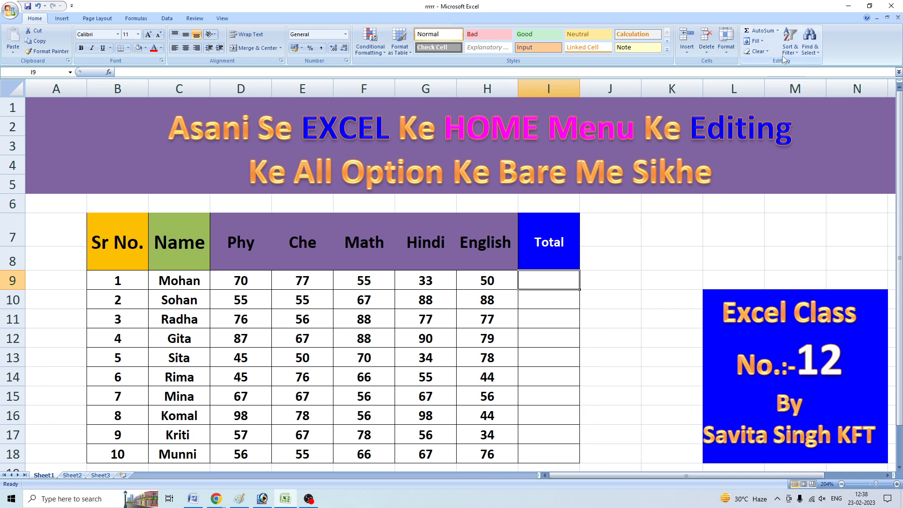
Insert the AutoSum Sum function in cell I9 of the Total column
left_click(778, 31)
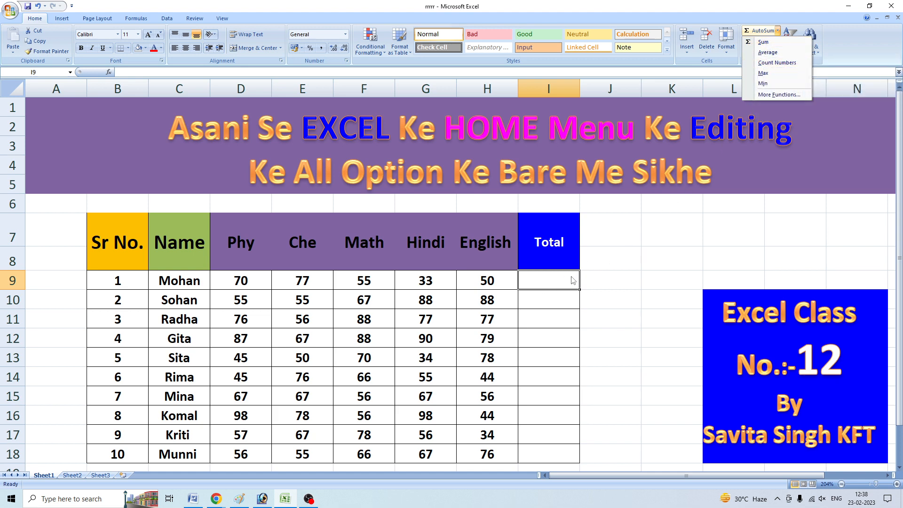
left_click(543, 284)
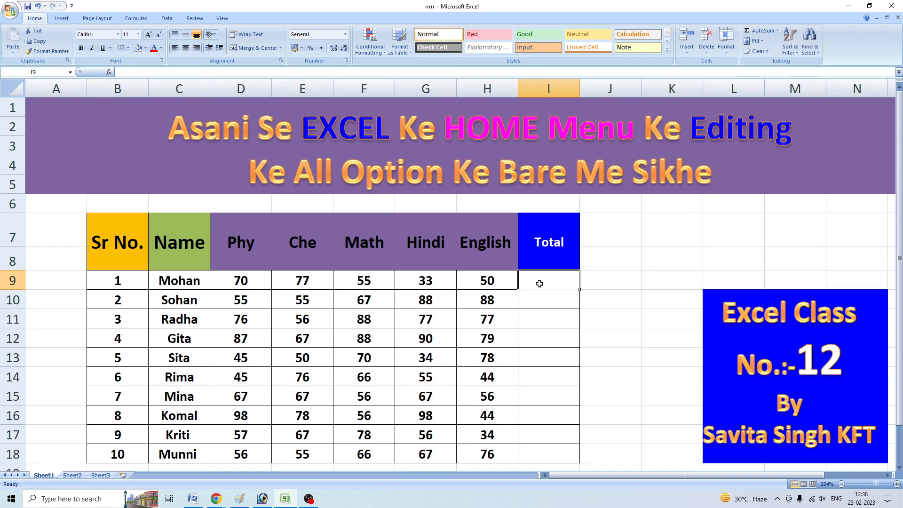
type("=")
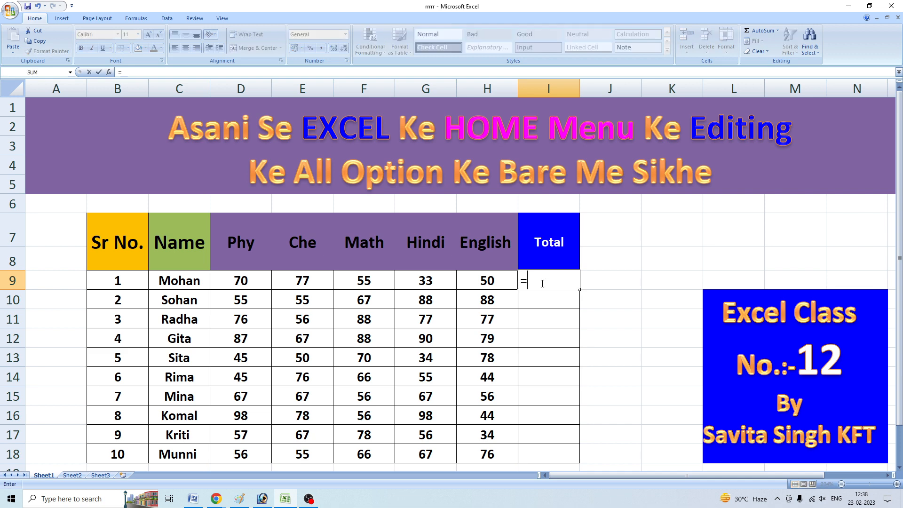
left_click(779, 31)
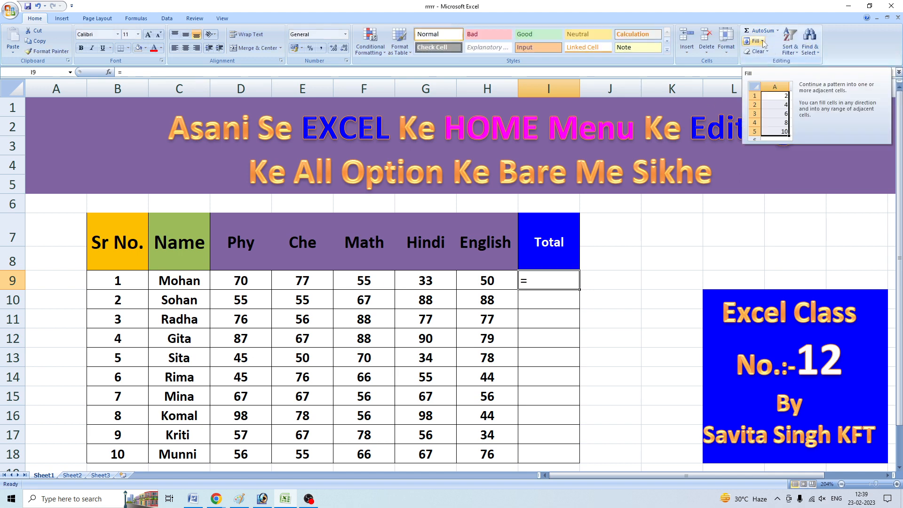
left_click(777, 30)
left_click(774, 44)
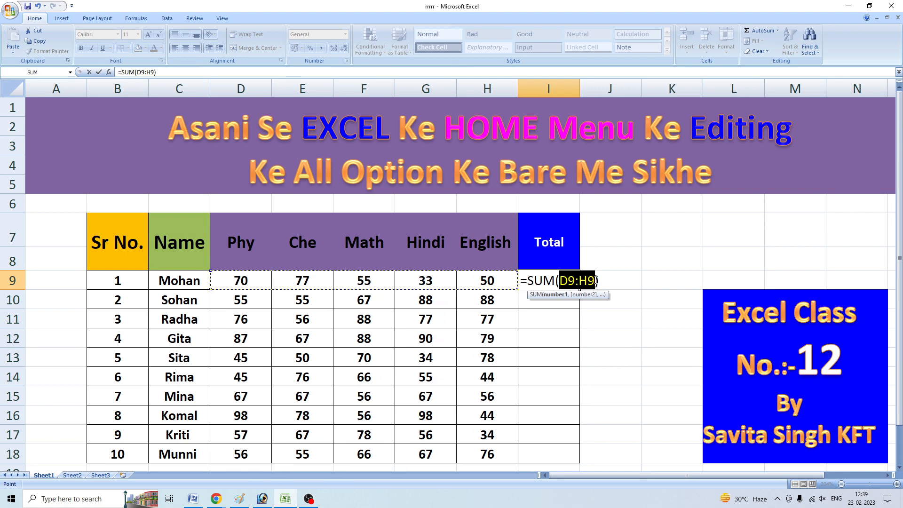
Clear the SUM argument in I9, reselect the Phy to English marks D9:H9 as its range, and commit the formula
left_click(595, 281)
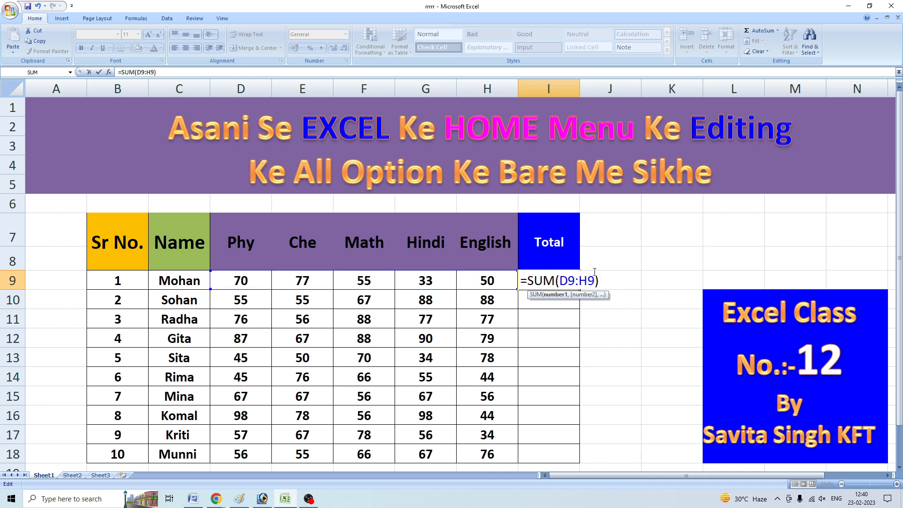
key("BackSpace")
key("BackSpace")
key("BackSpace")
key("BackSpace")
key("BackSpace")
key("BackSpace")
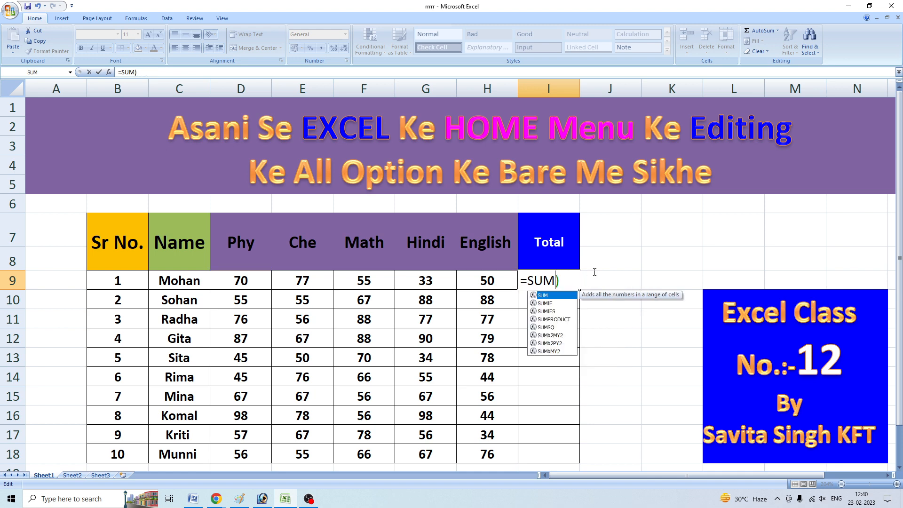
type("(")
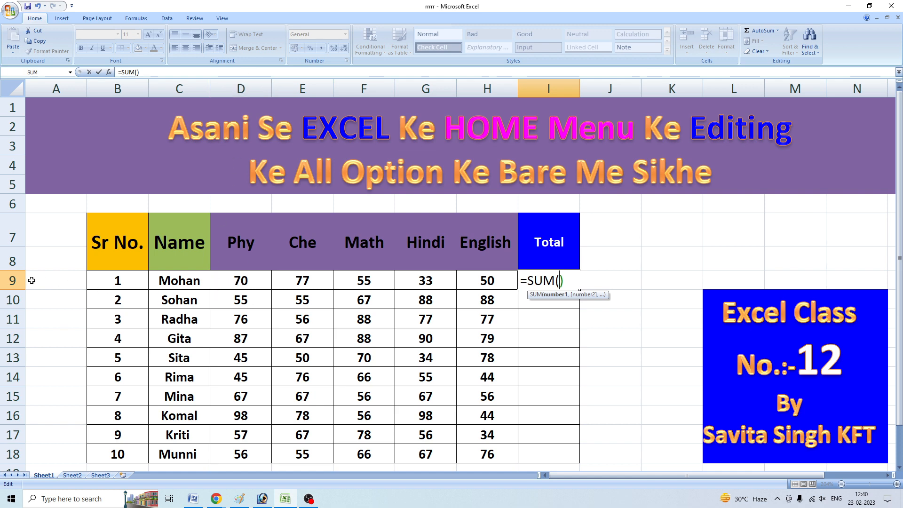
left_click(243, 280)
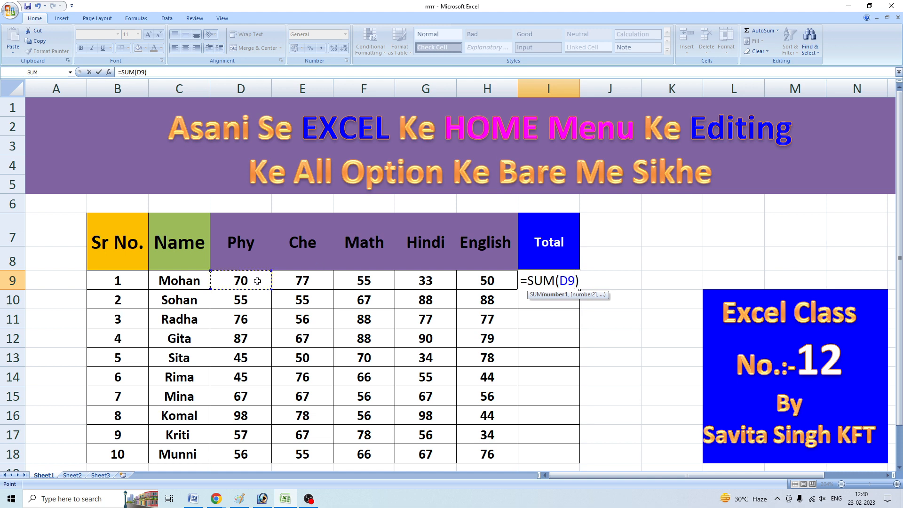
left_click_drag(260, 281, 478, 281)
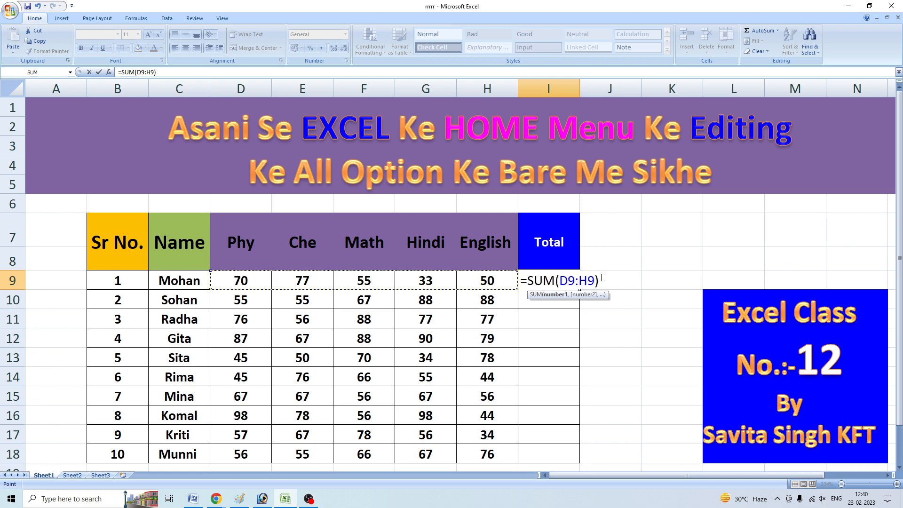
left_click(632, 280)
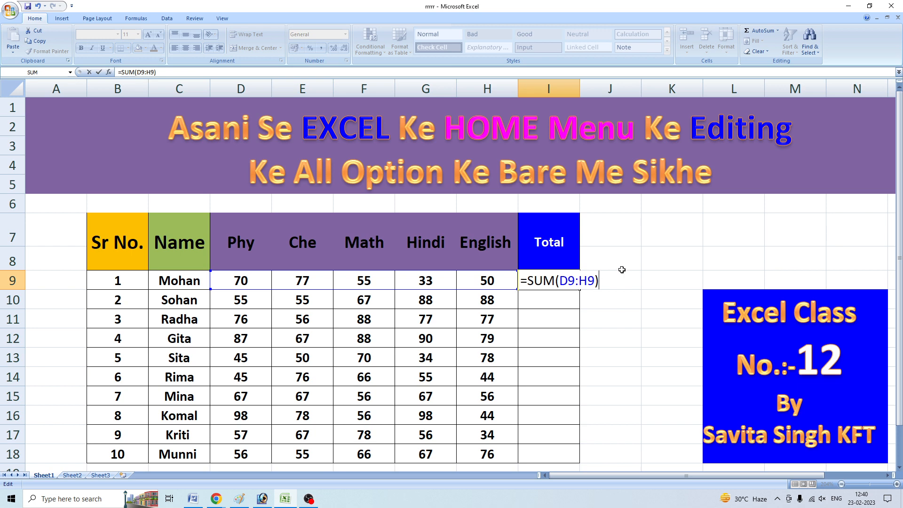
key("Return")
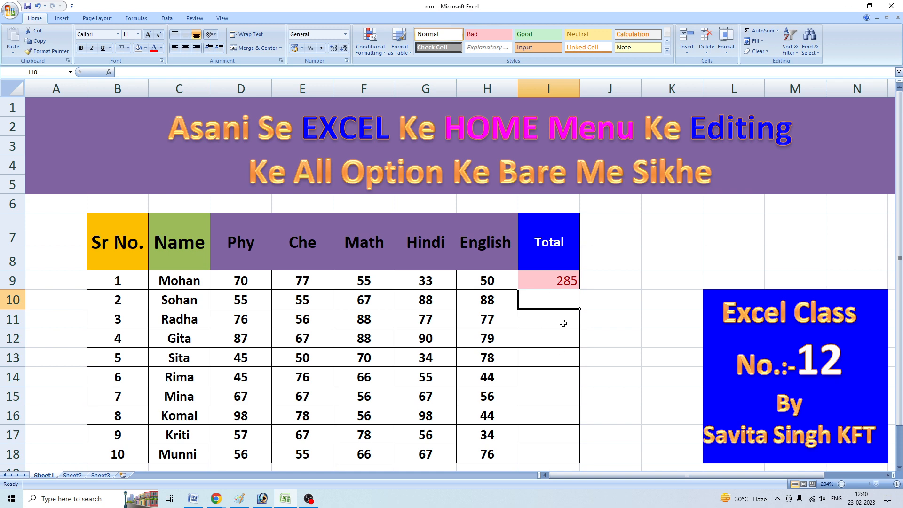
Copy the SUM formula from I9 down the Total column to I18
left_click(544, 281)
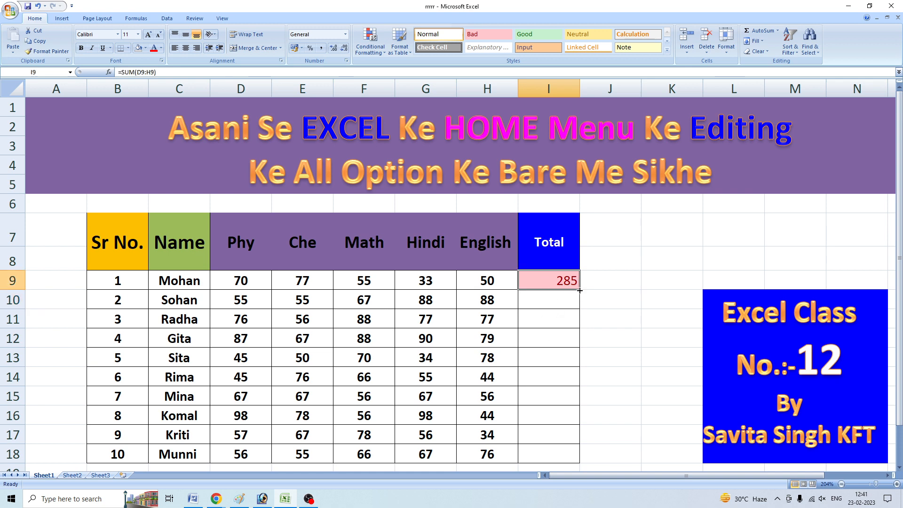
left_click_drag(580, 290, 580, 291)
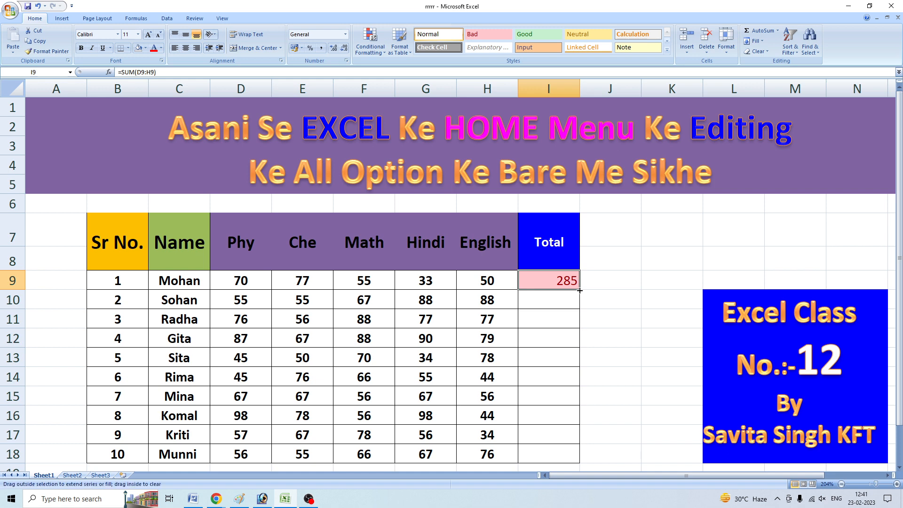
left_click_drag(578, 296, 563, 454)
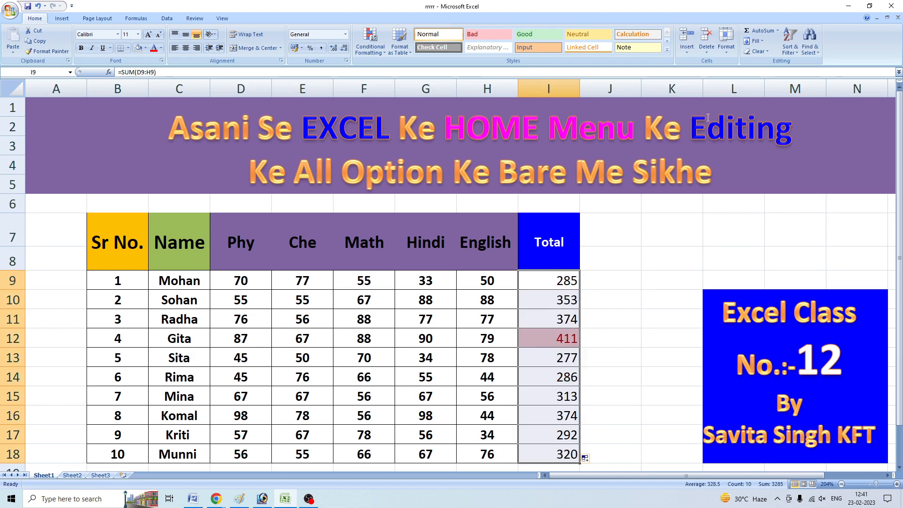
Insert the AutoSum Average function in cell J9, beside the first total
left_click(778, 31)
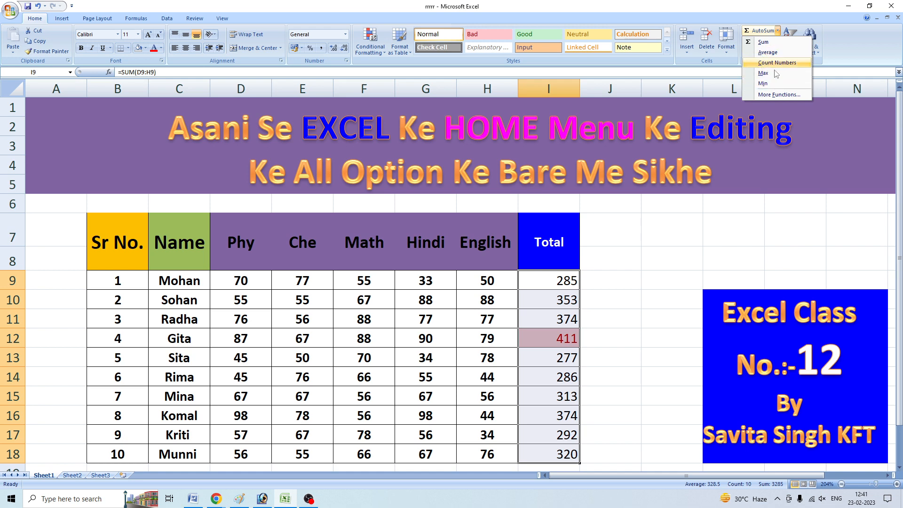
left_click(596, 283)
left_click(599, 282)
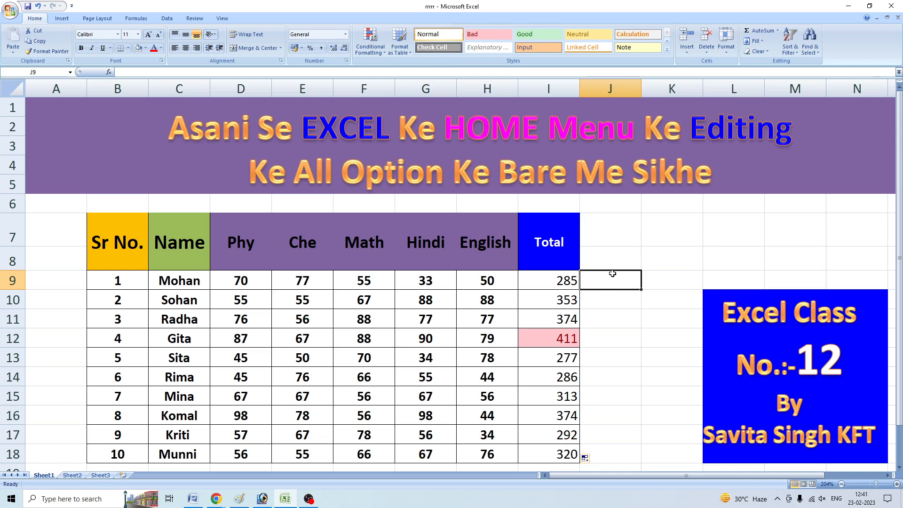
type("=")
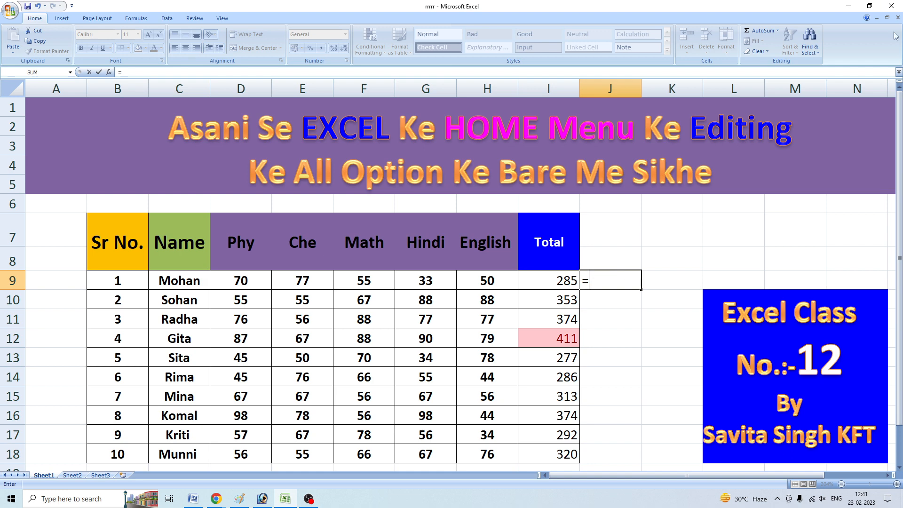
left_click(778, 30)
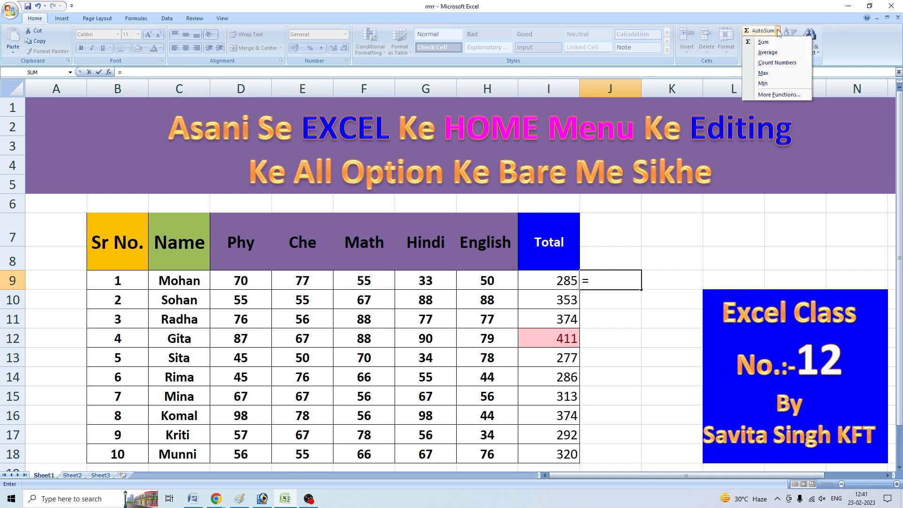
left_click(774, 52)
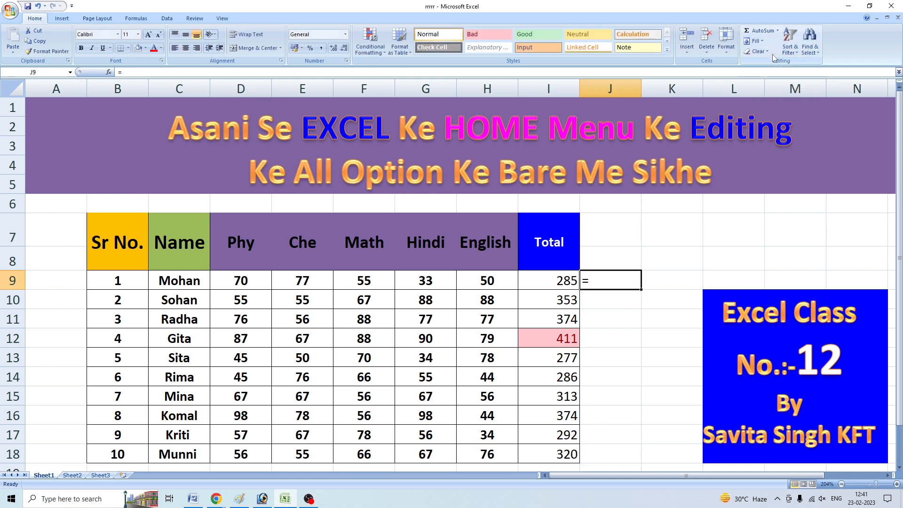
left_click(778, 31)
left_click(762, 51)
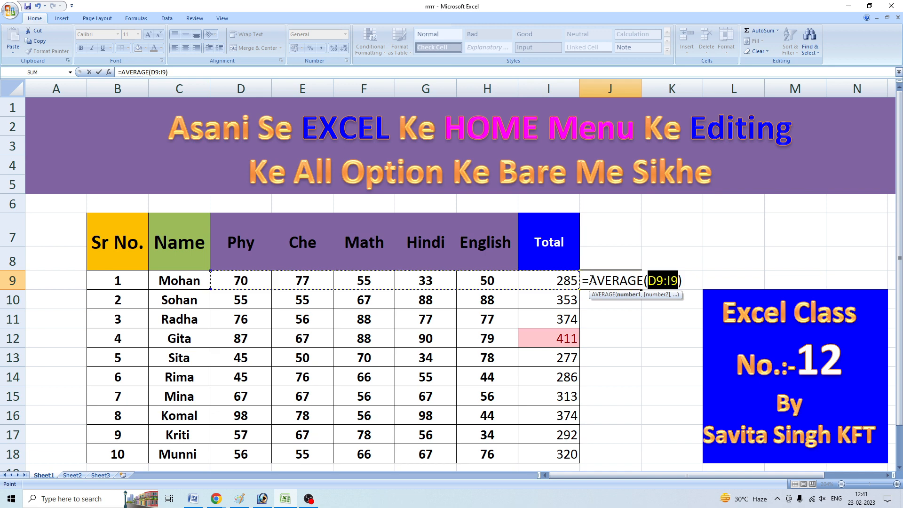
Replace the AVERAGE argument in J9 with I9/5 and commit the formula
left_click(678, 281)
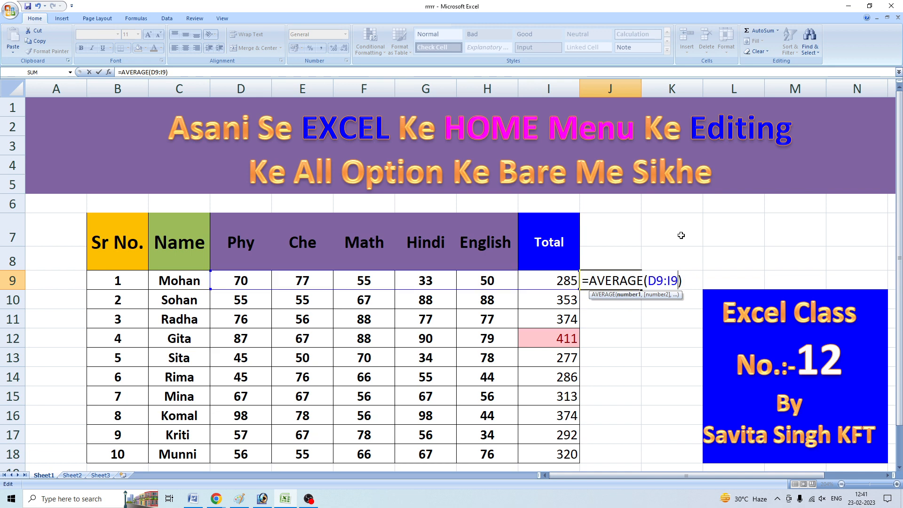
key("BackSpace")
key("BackSpace")
key("BackSpace")
key("BackSpace")
key("BackSpace")
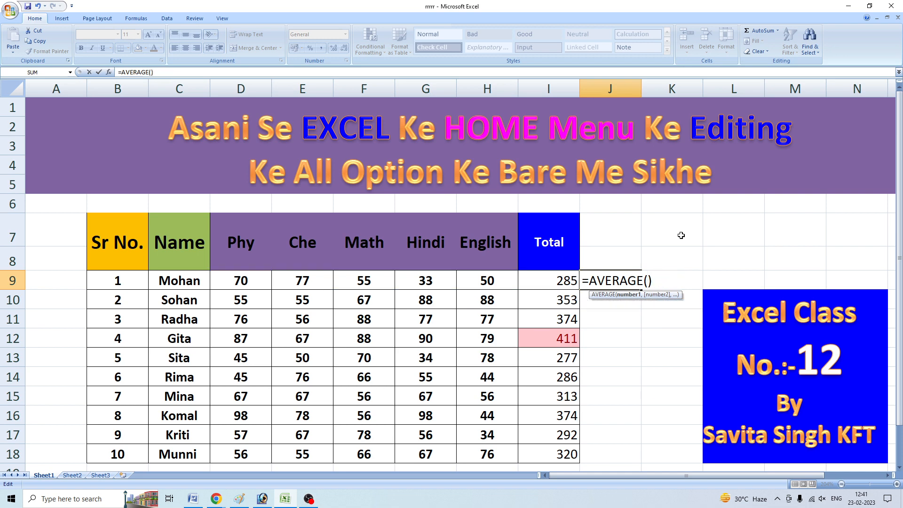
left_click(563, 281)
type("/")
type("5")
left_click(689, 283)
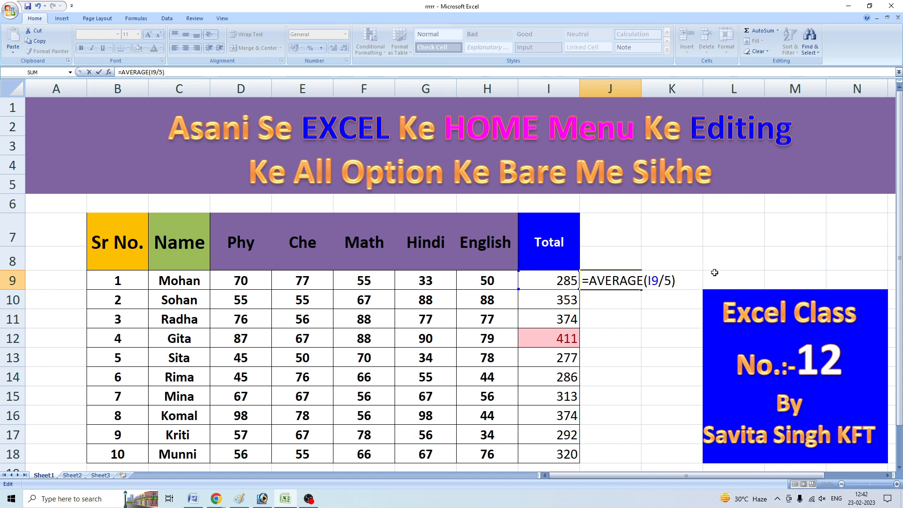
key("Return")
left_click(622, 284)
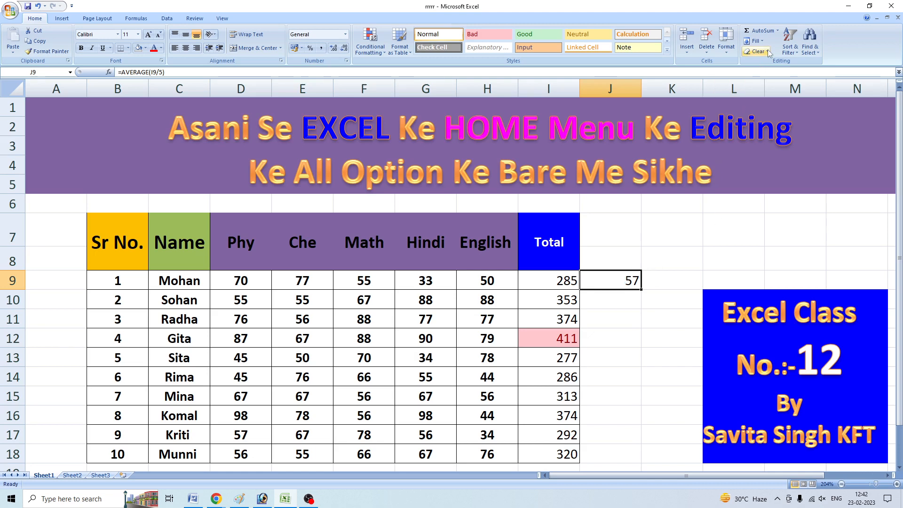
Select the empty cell K9 beside the first row's average
left_click(777, 31)
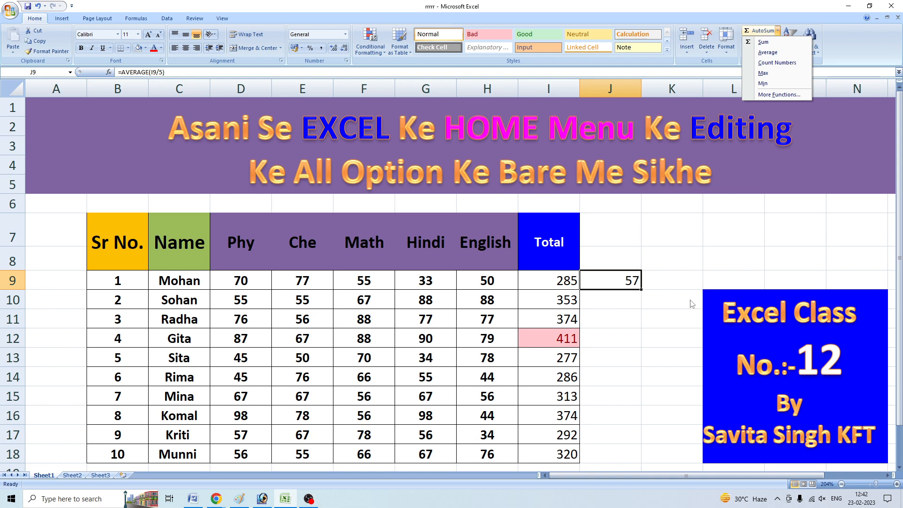
left_click(664, 284)
left_click(660, 280)
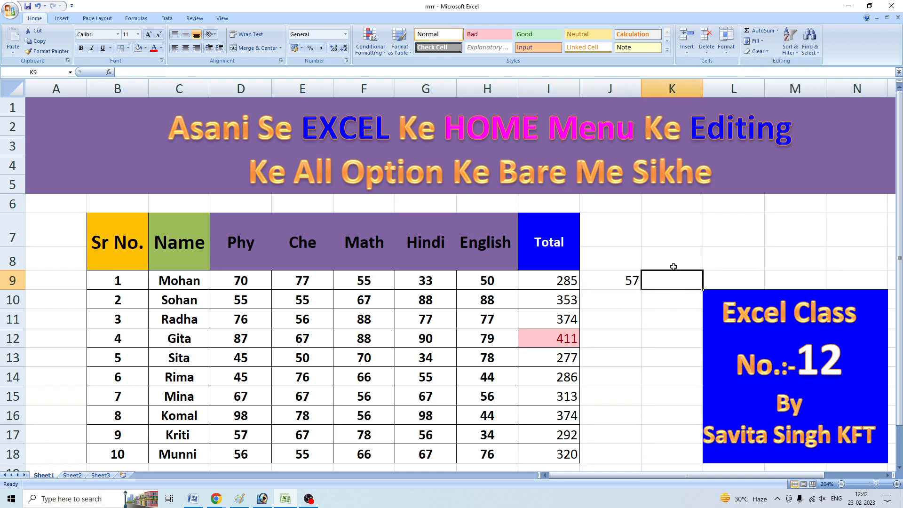
type("Coun")
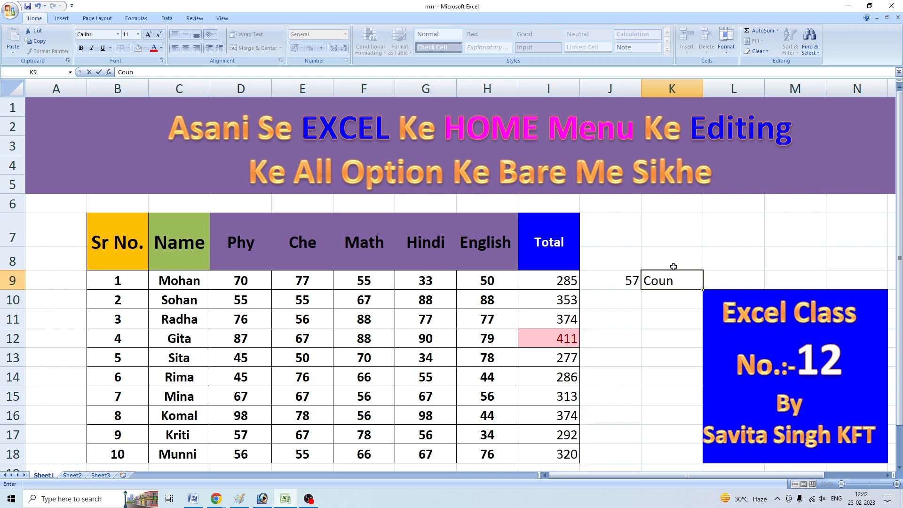
key("BackSpace")
key("BackSpace")
key("BackSpace")
type("k")
key("BackSpace")
key("BackSpace")
Insert the AutoSum Count Numbers function in cell K9
type("=")
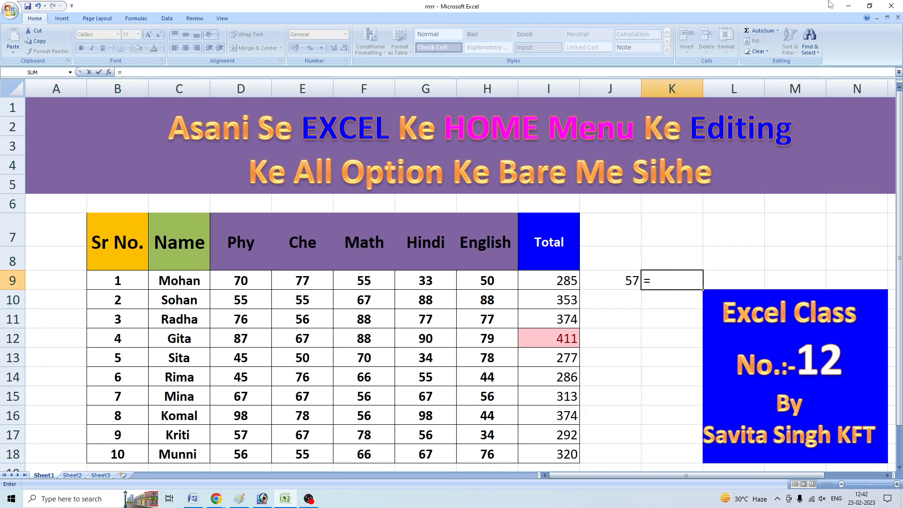
left_click(777, 31)
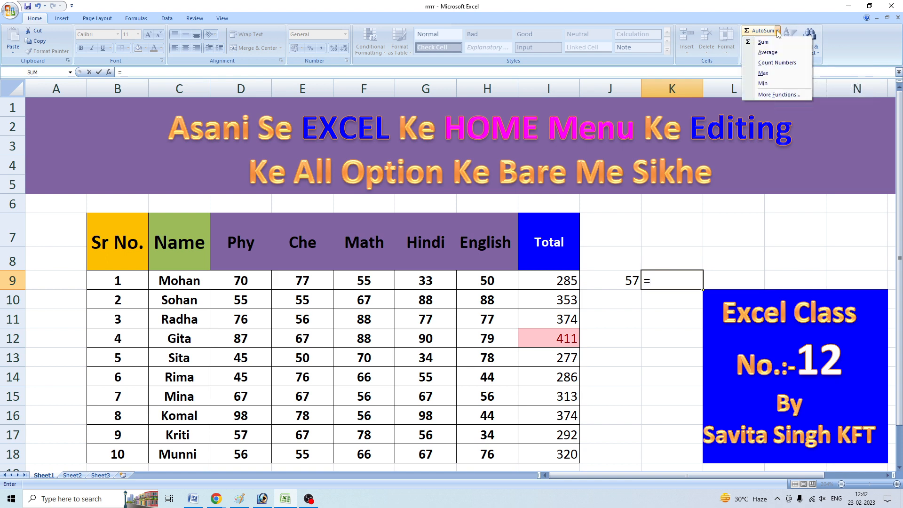
left_click(774, 64)
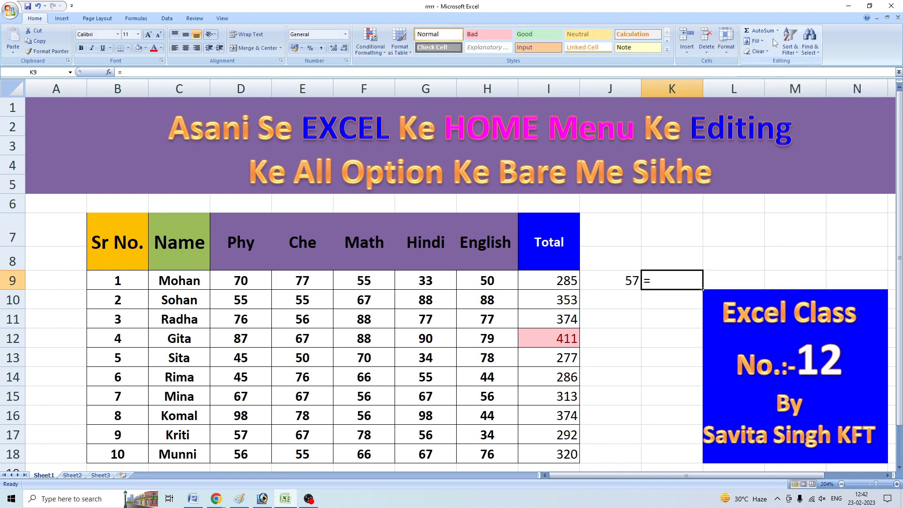
left_click(778, 31)
left_click(777, 63)
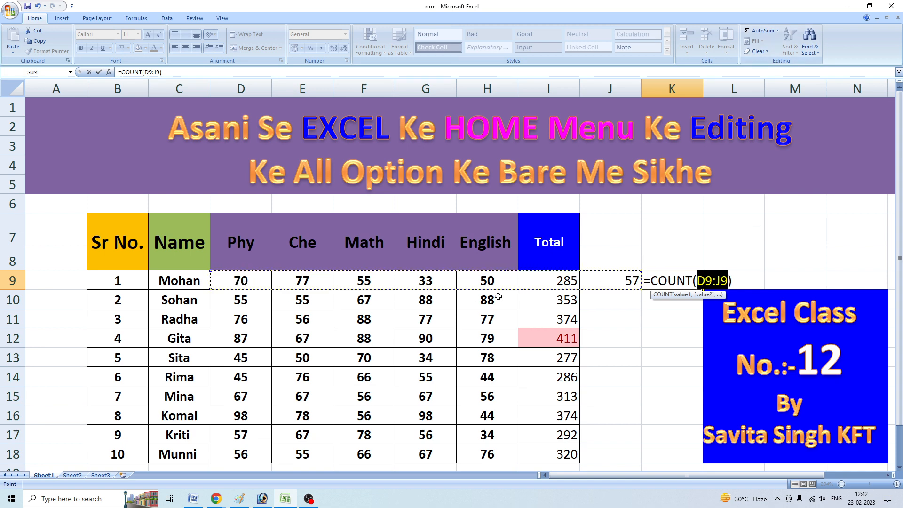
Set the COUNT range in K9 to the five subject marks D9:H9 and commit the formula
left_click(777, 31)
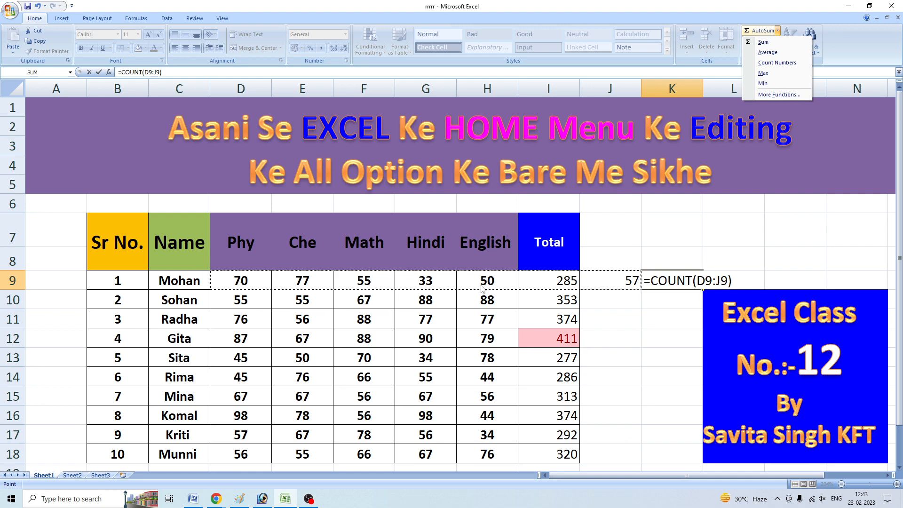
left_click(241, 279)
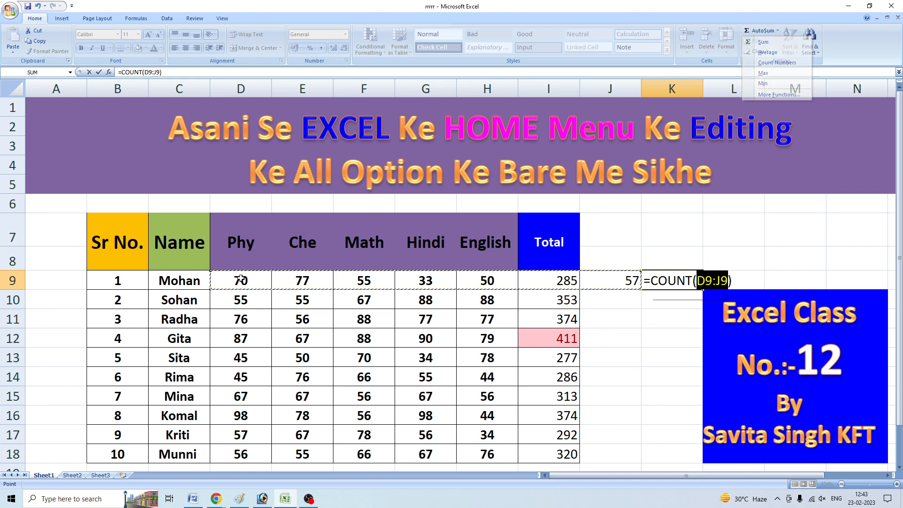
left_click_drag(241, 280, 495, 278)
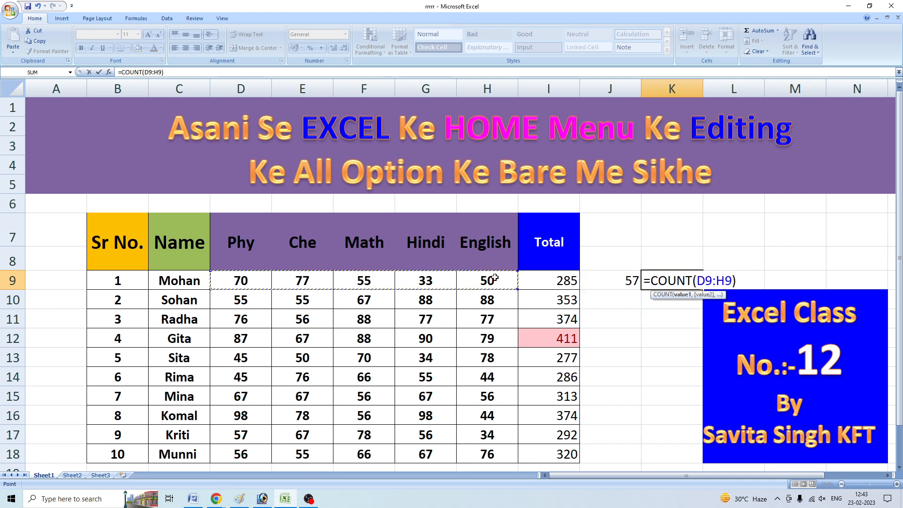
left_click(741, 280)
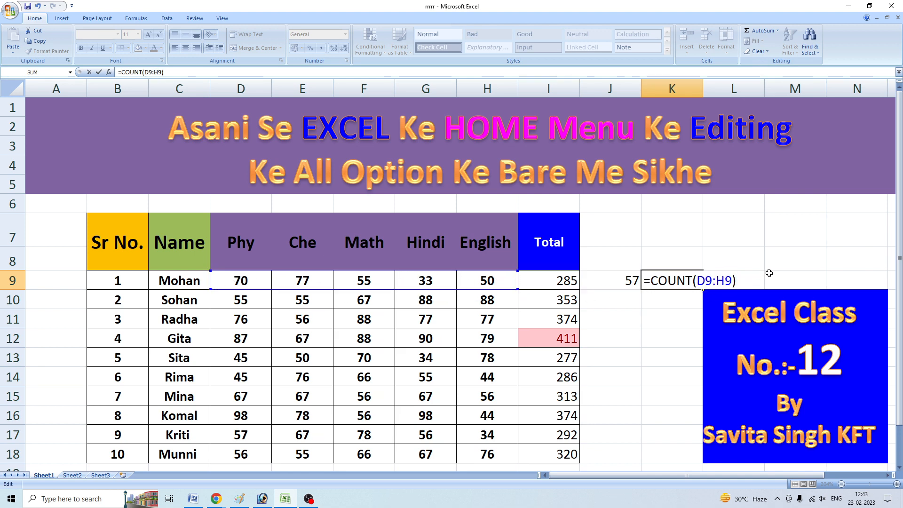
key("Return")
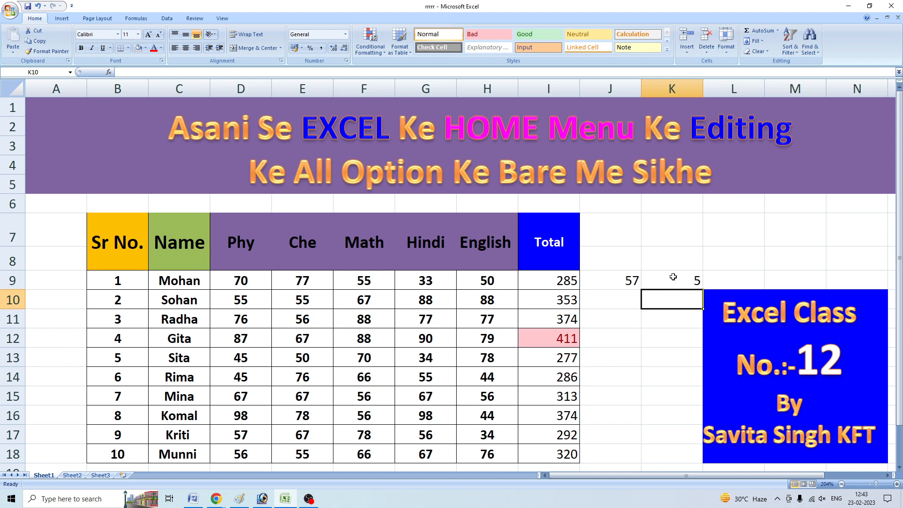
Clear the average formula from cell J9, beside the first row's total
left_click(778, 31)
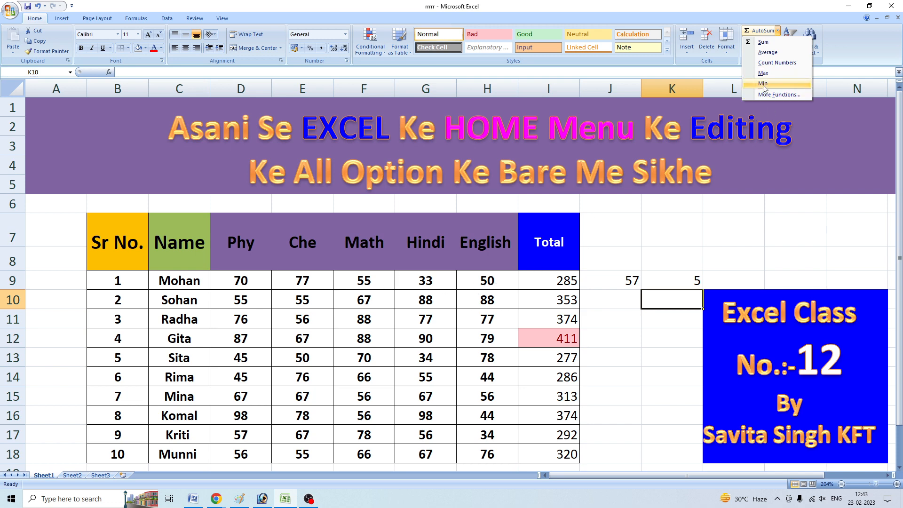
left_click(599, 281)
left_click_drag(607, 281, 694, 278)
key("BackSpace")
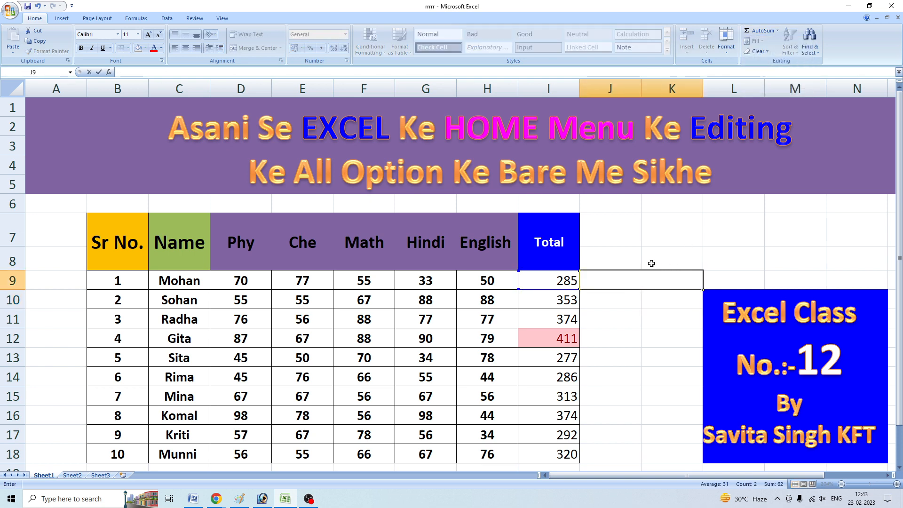
type("5")
key("Return")
left_click(591, 282)
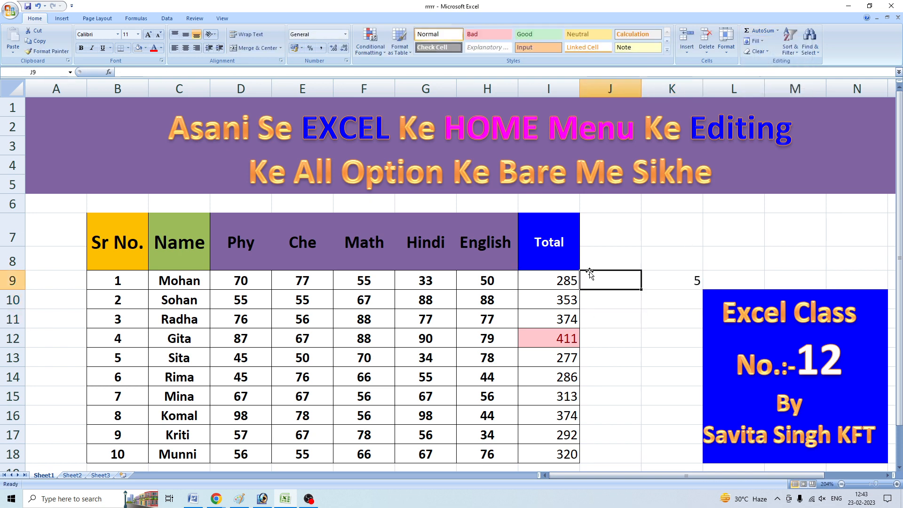
Insert the AutoSum Max function in the emptied cell J9
type("=")
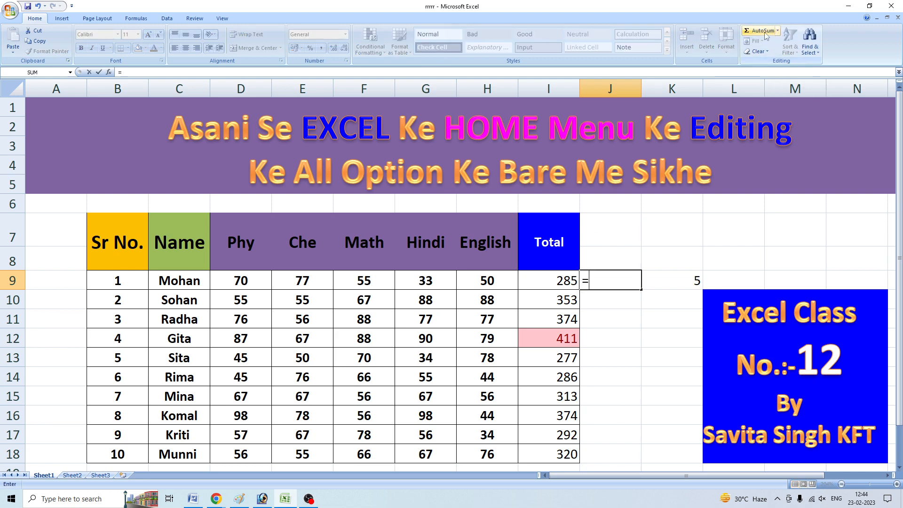
left_click(778, 31)
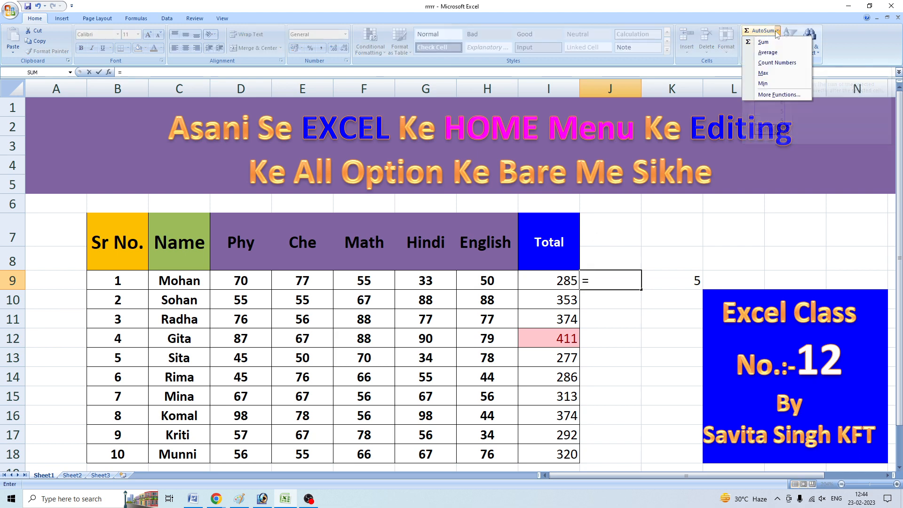
left_click(768, 74)
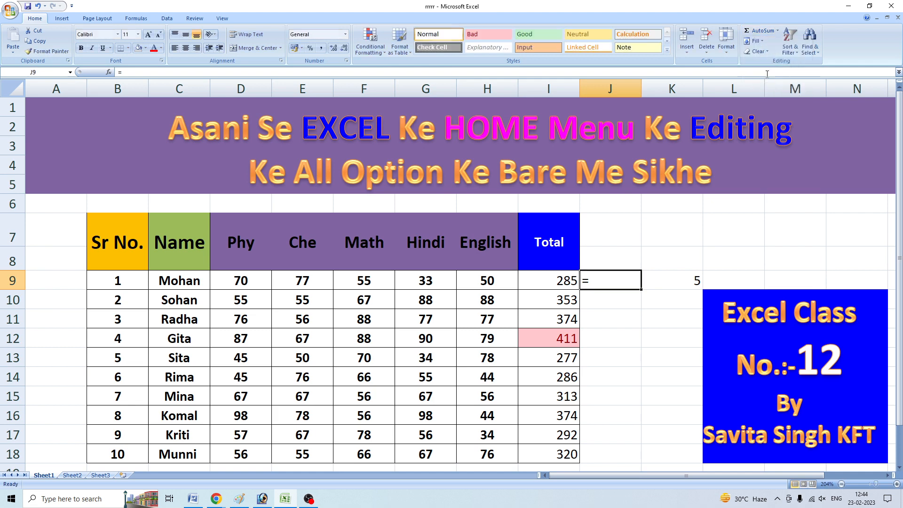
left_click(778, 31)
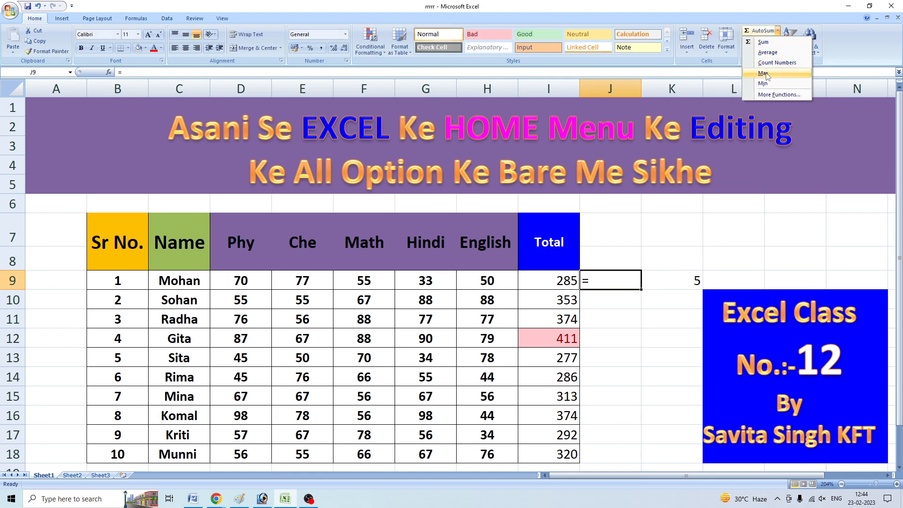
left_click(767, 74)
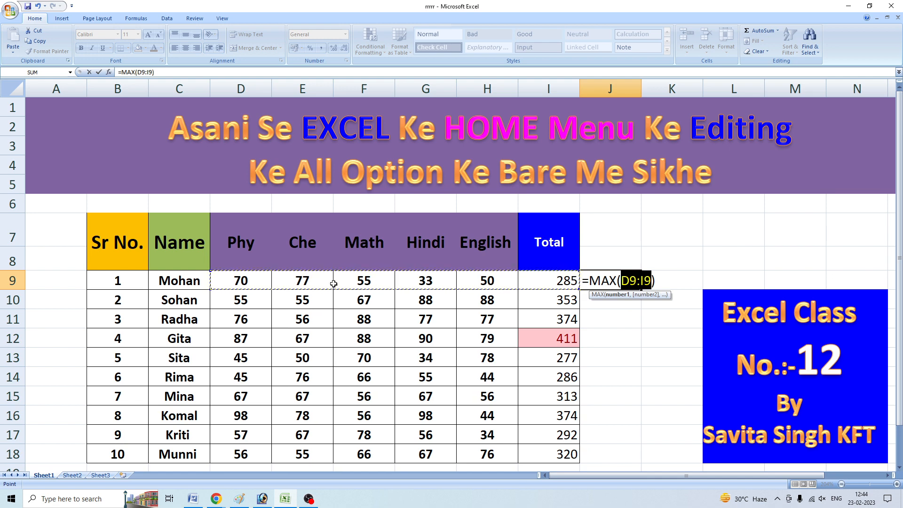
Set the MAX range in J9 to the subject marks D9:H9 and commit the formula
left_click_drag(234, 281, 490, 281)
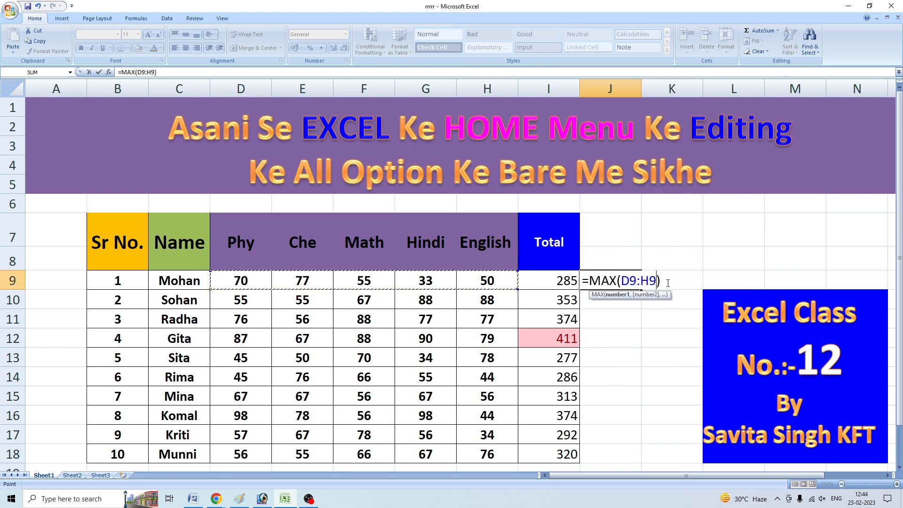
key("Return")
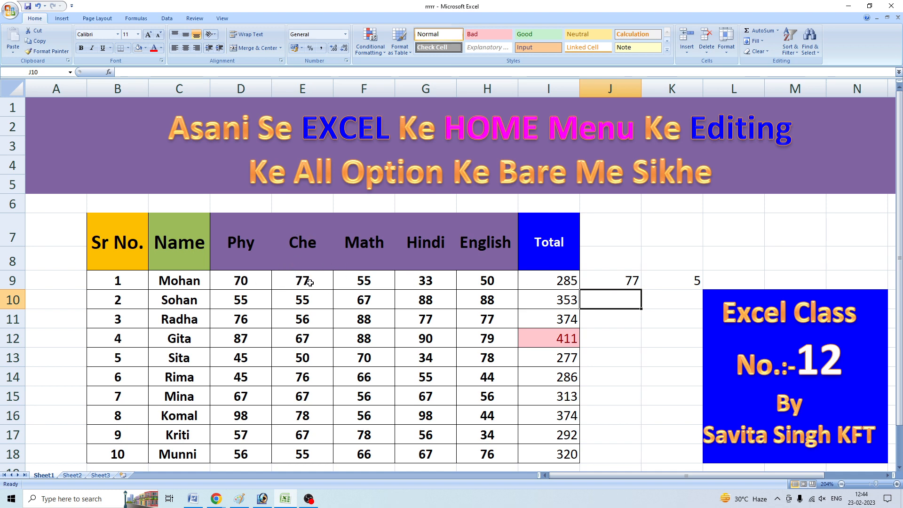
left_click(304, 281)
left_click(602, 279)
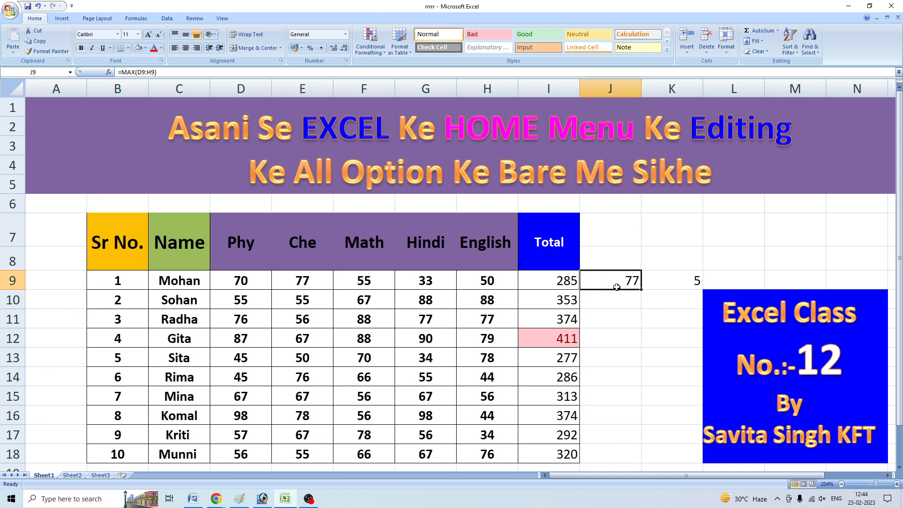
Replace the count formula in cell K9 with the AutoSum Min function
left_click(778, 30)
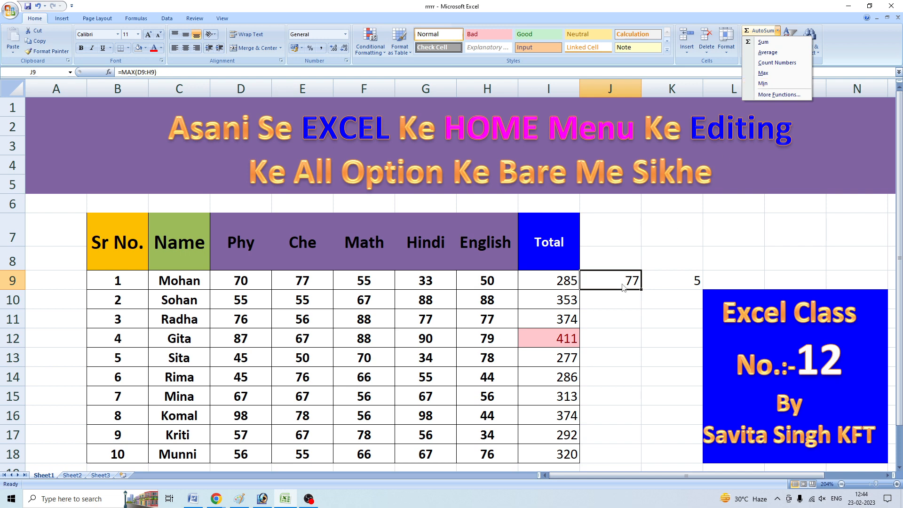
left_click(650, 284)
left_click(655, 280)
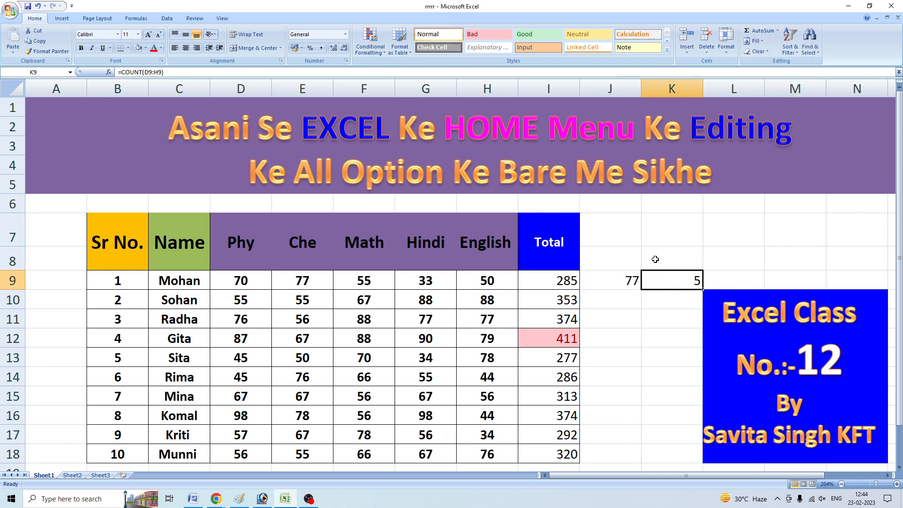
key("BackSpace")
type("=")
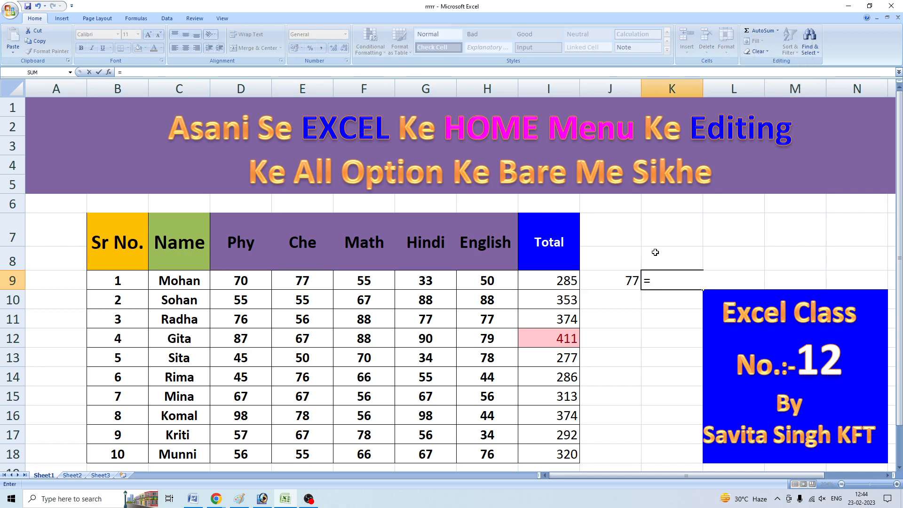
left_click(778, 31)
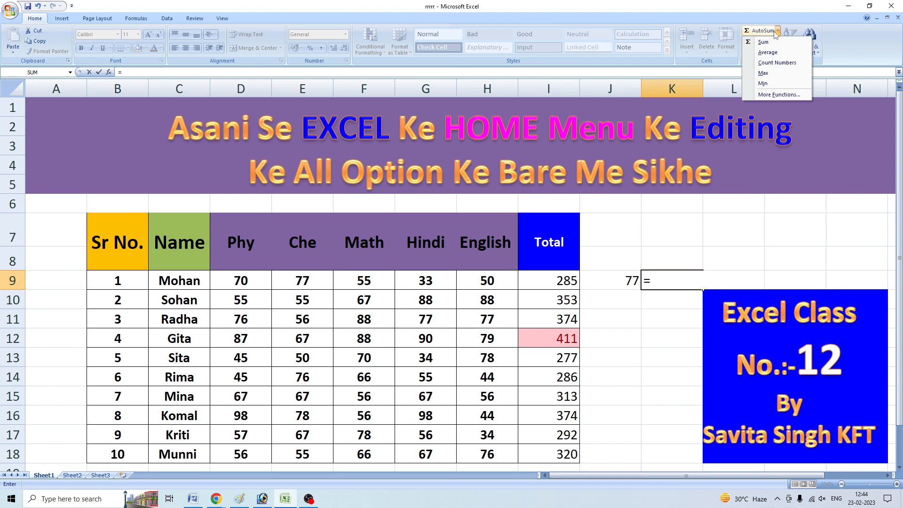
left_click(765, 84)
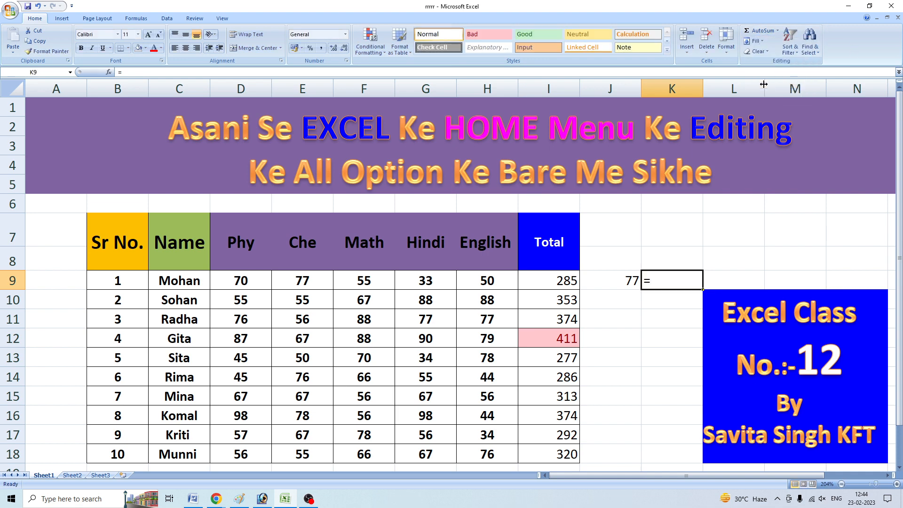
left_click(778, 31)
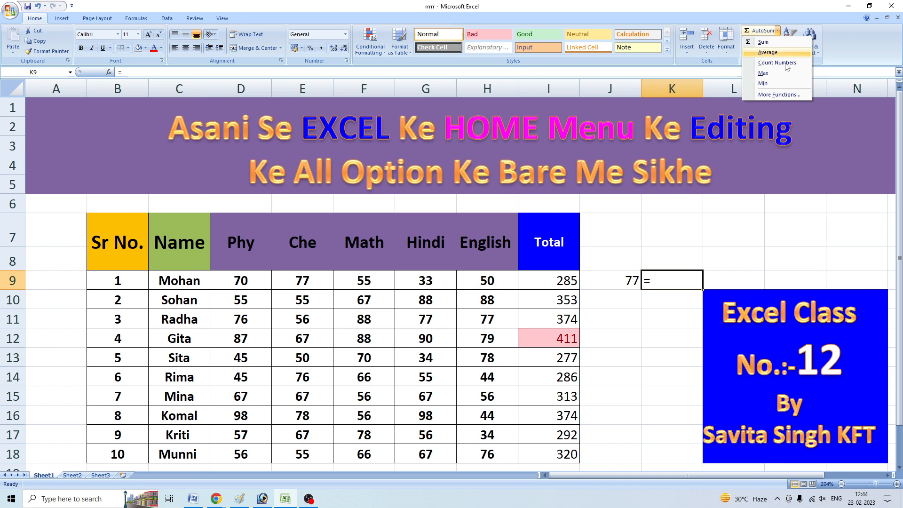
left_click(767, 83)
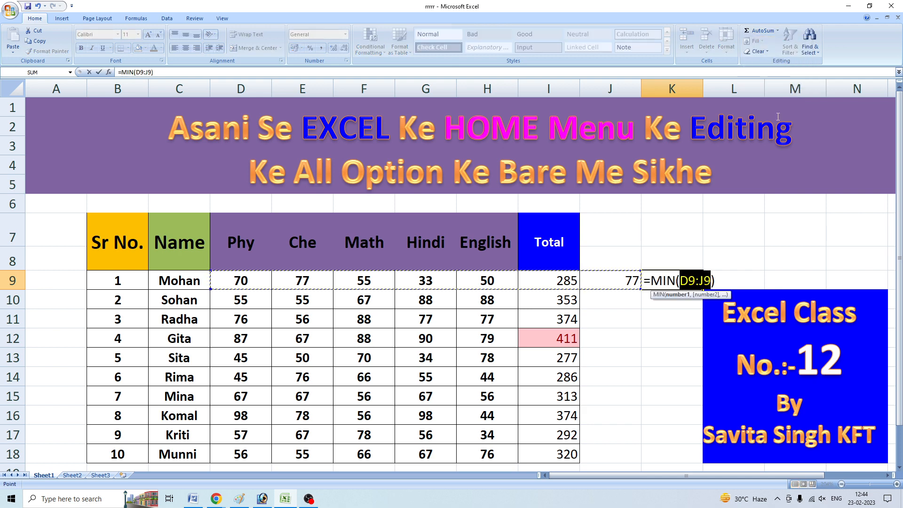
Set the MIN range in K9 to the subject marks D9:H9 and commit the formula
left_click(230, 280)
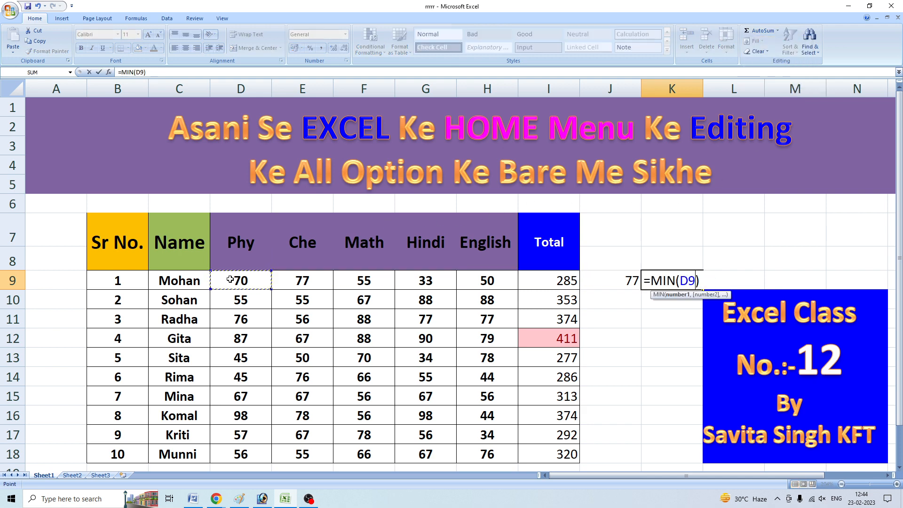
left_click_drag(230, 280, 460, 281)
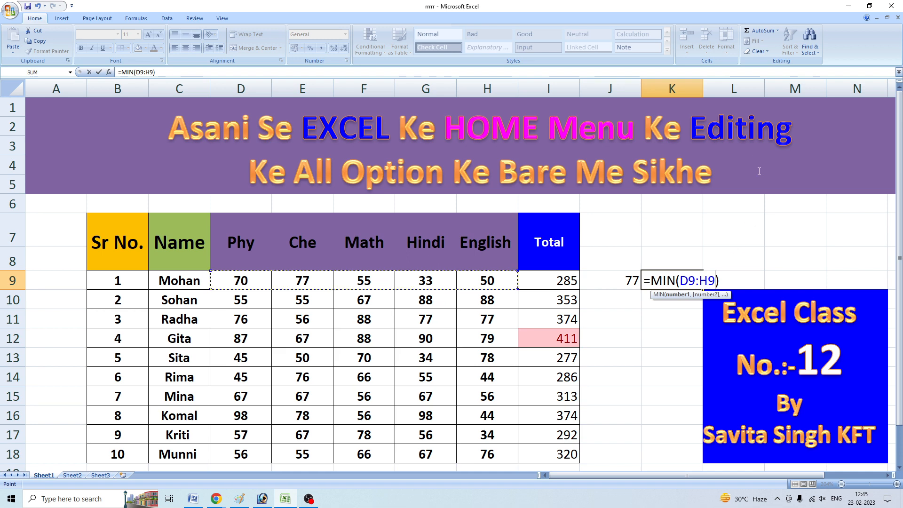
left_click(729, 282)
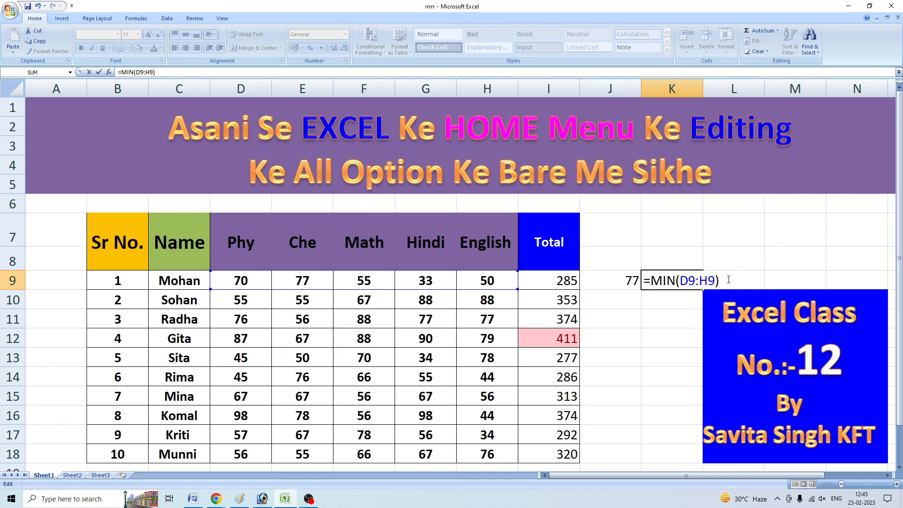
key("Return")
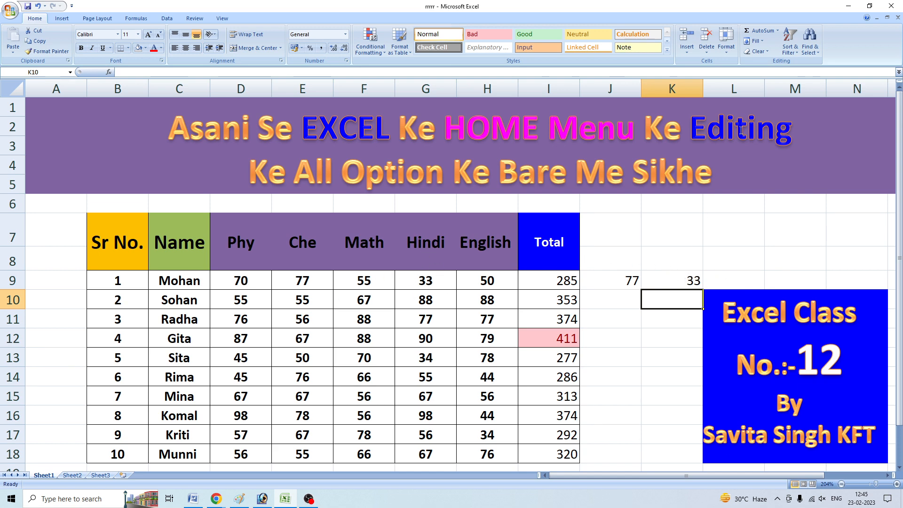
Clear the MAX formula from cell J9
left_click(778, 31)
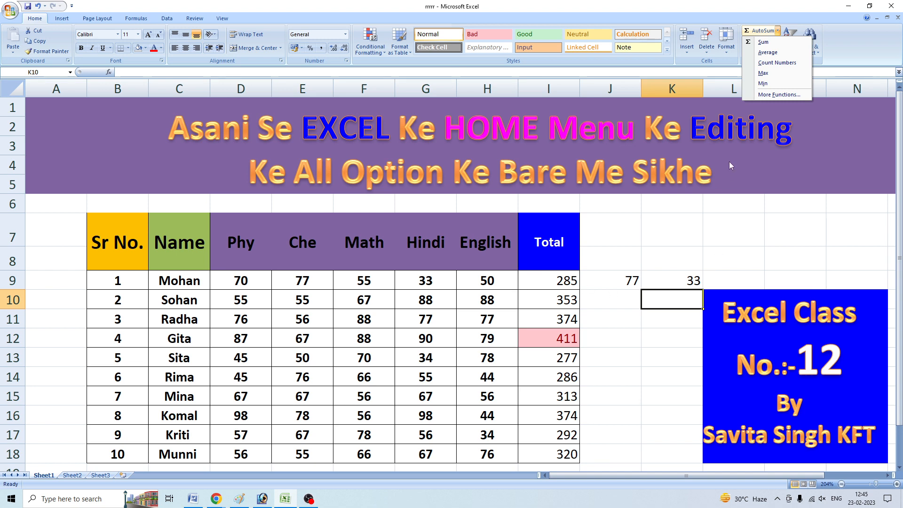
left_click_drag(637, 278, 655, 278)
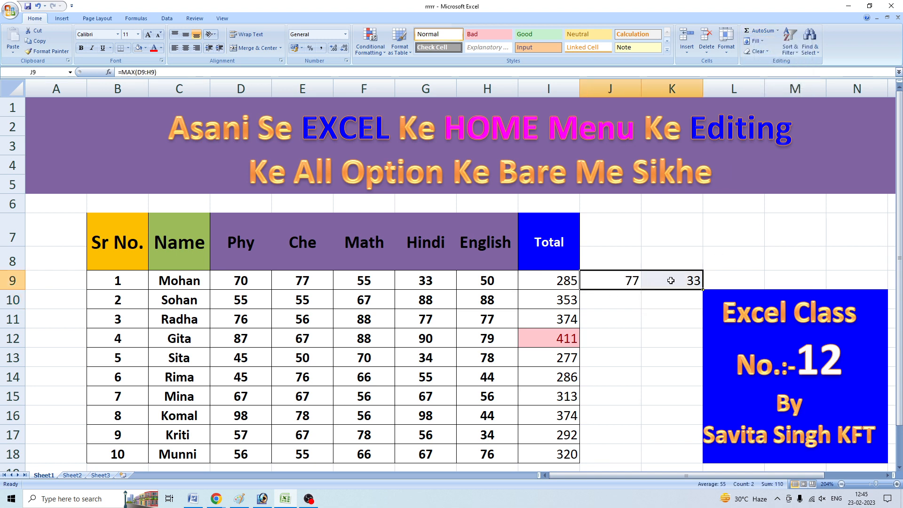
key("alt+equal")
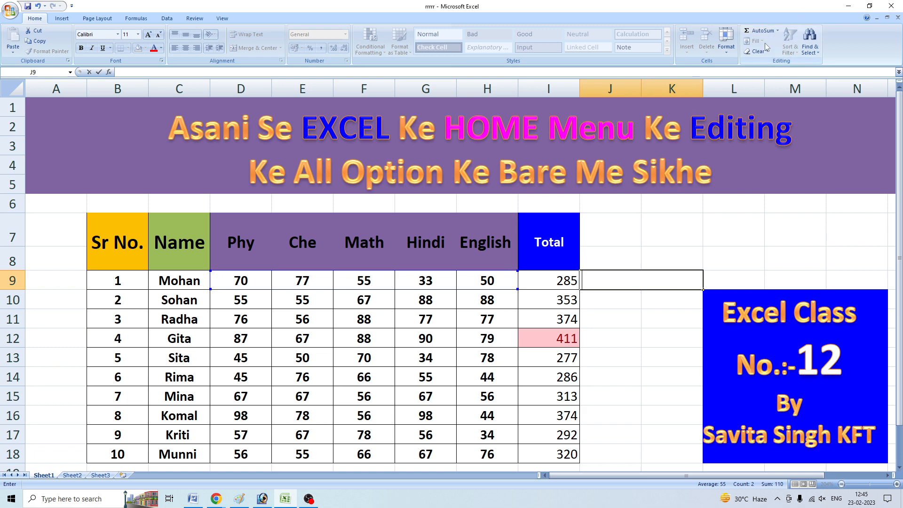
left_click(634, 315)
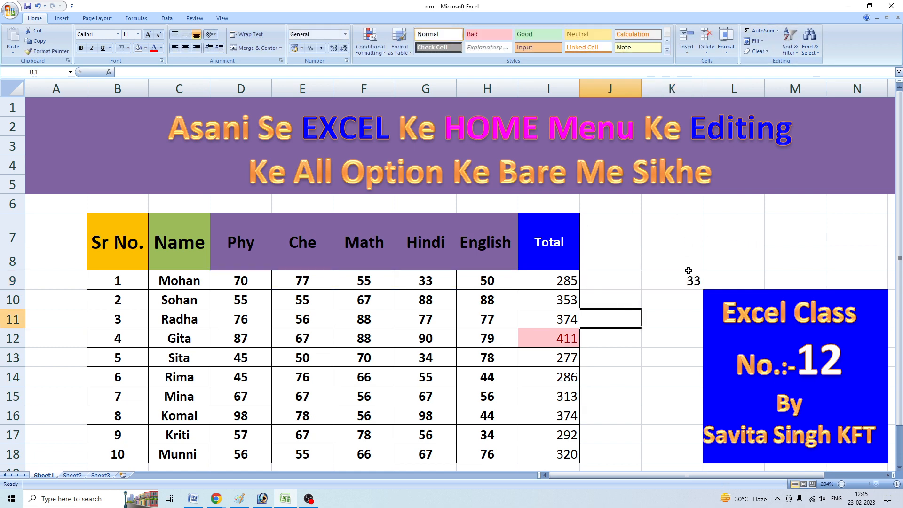
Enter 768 in cell E22 below the marks table
scroll(191, 317, "down", 4)
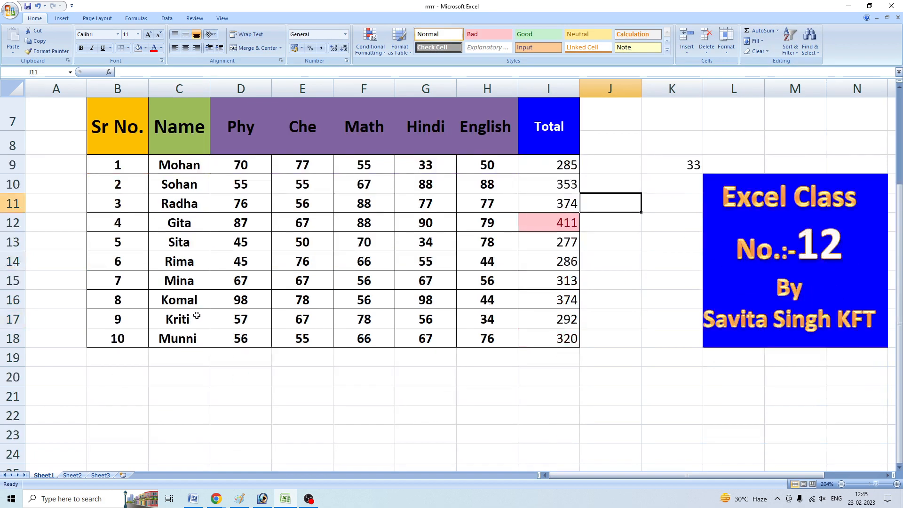
left_click(248, 279)
left_click(304, 263)
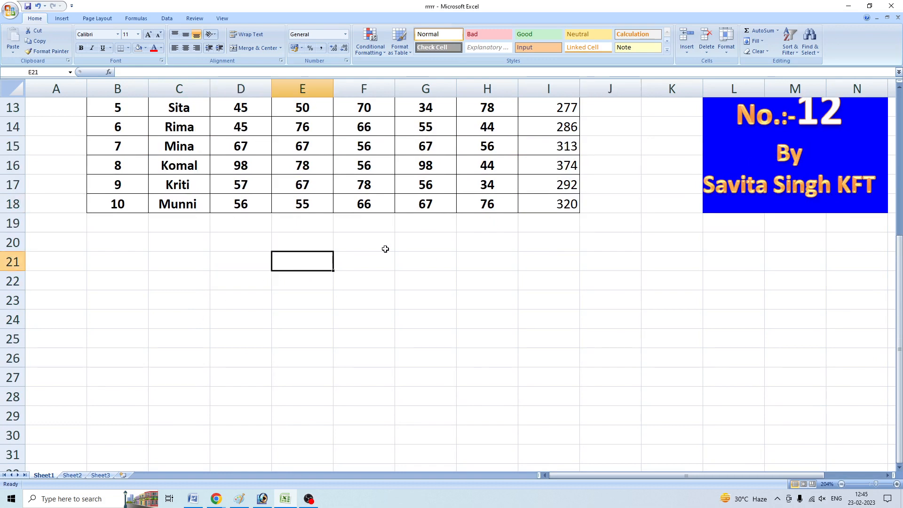
left_click(763, 43)
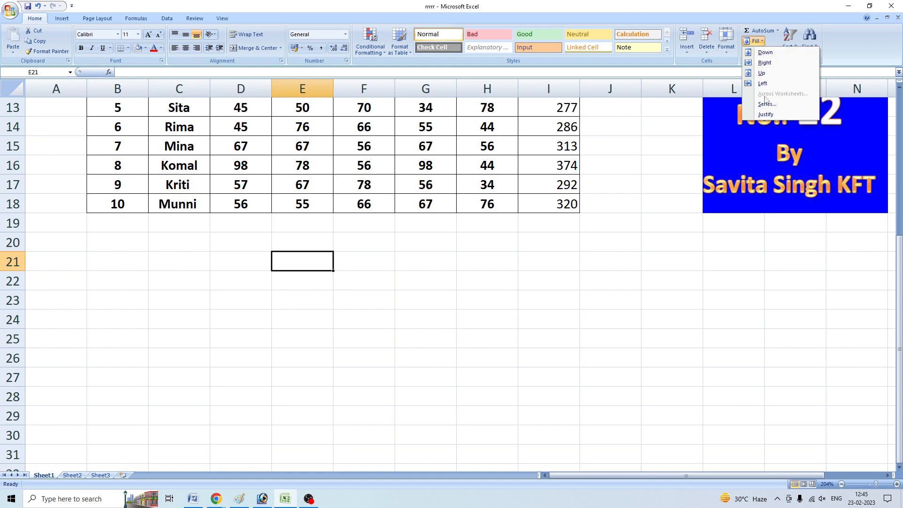
left_click(292, 283)
left_click(292, 283)
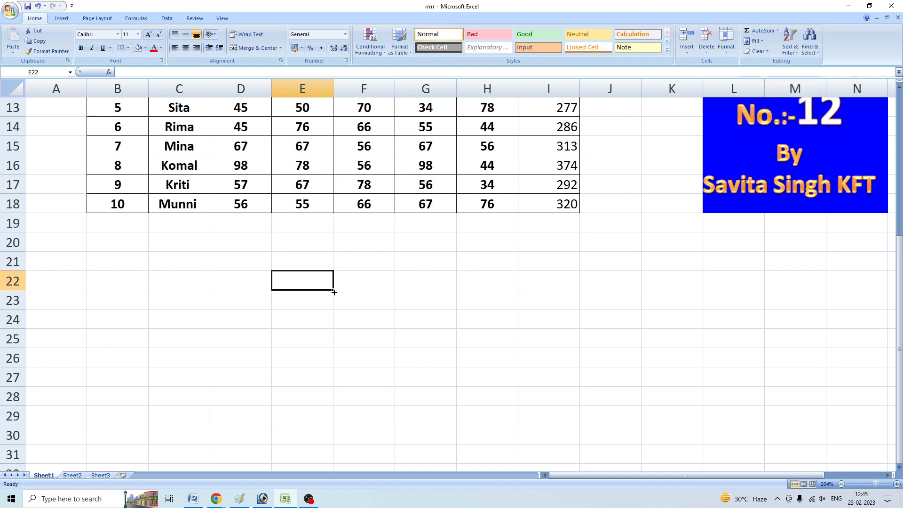
type("768")
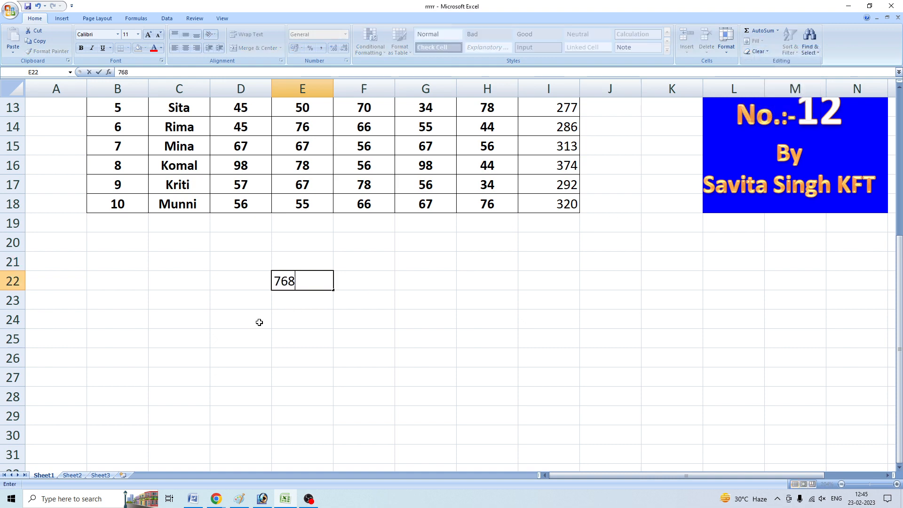
Copy the value of E22 into F22 with Fill Right and into E21 with Fill Up
left_click(347, 280)
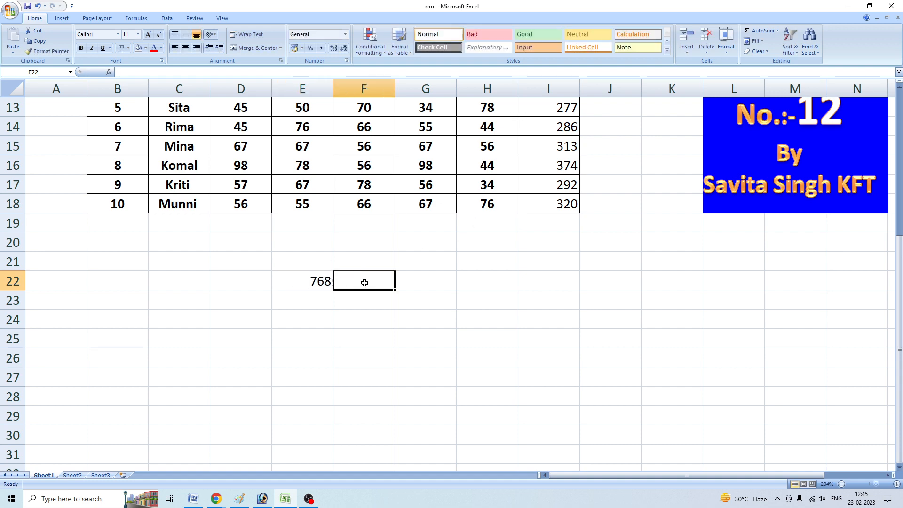
left_click(762, 41)
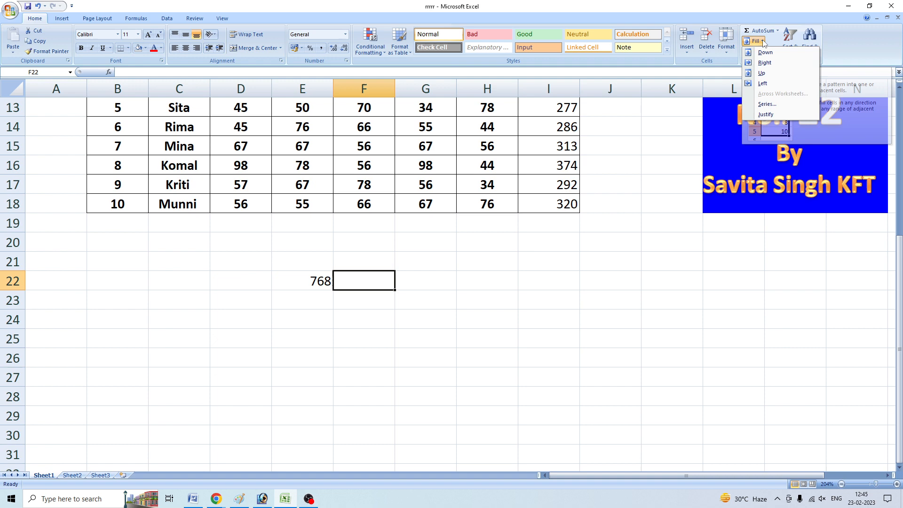
left_click(769, 64)
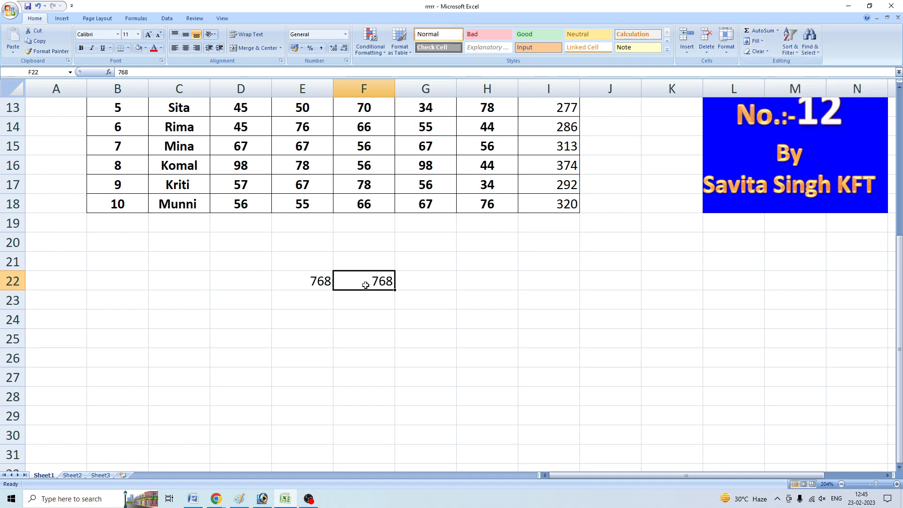
left_click(302, 260)
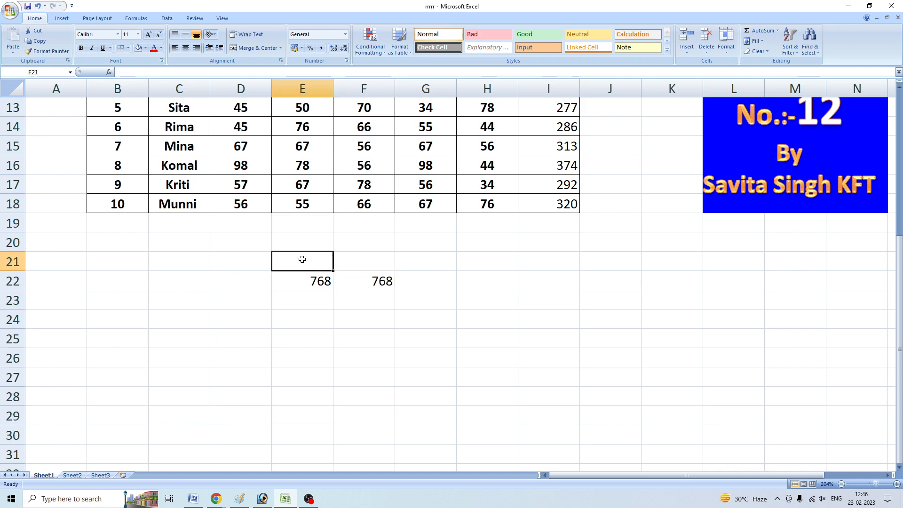
left_click(763, 43)
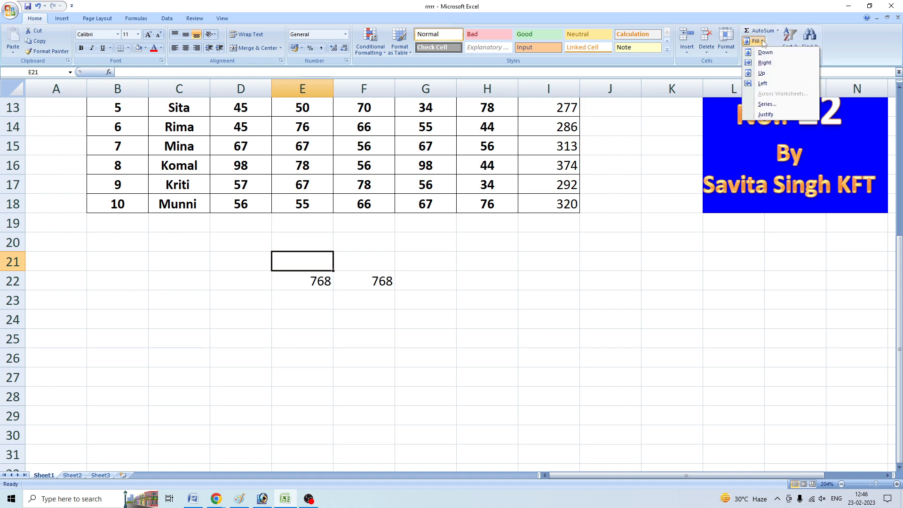
left_click(763, 73)
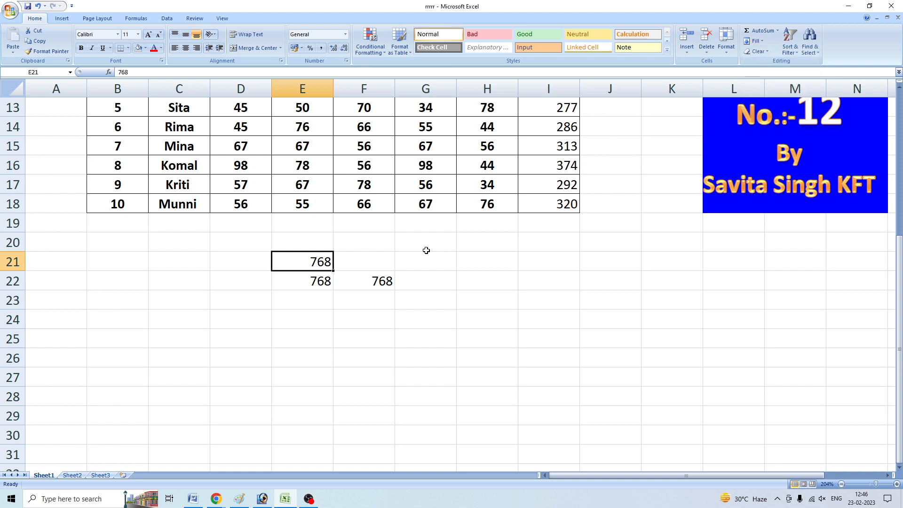
Copy the value of E22 into E23 with Fill Down and into D22 with Fill Left
left_click(315, 299)
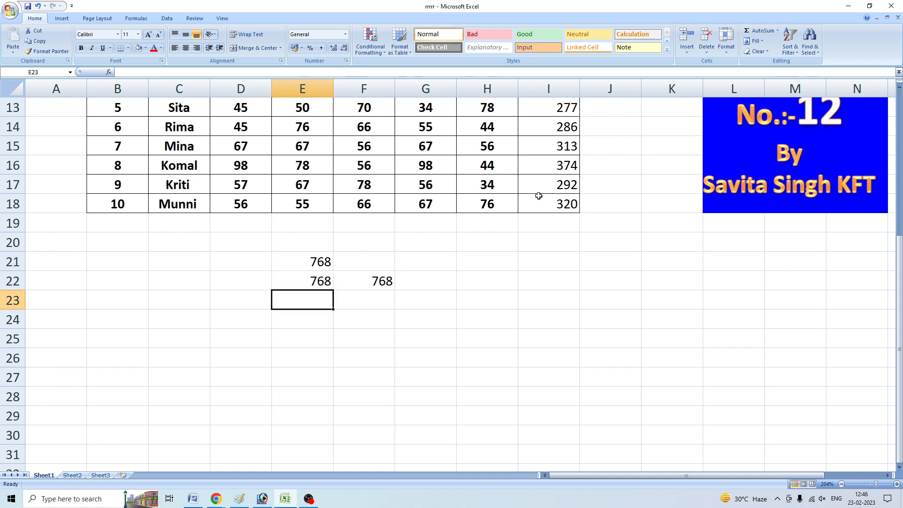
left_click(755, 41)
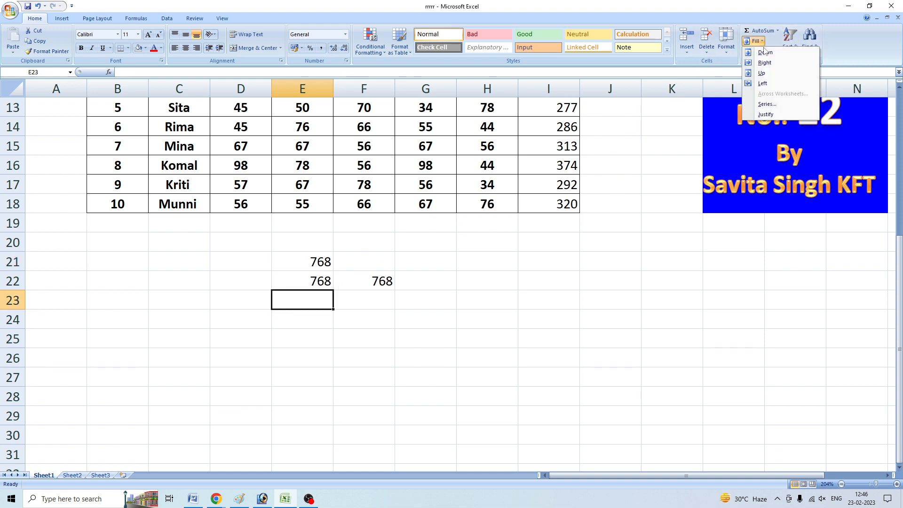
left_click(766, 53)
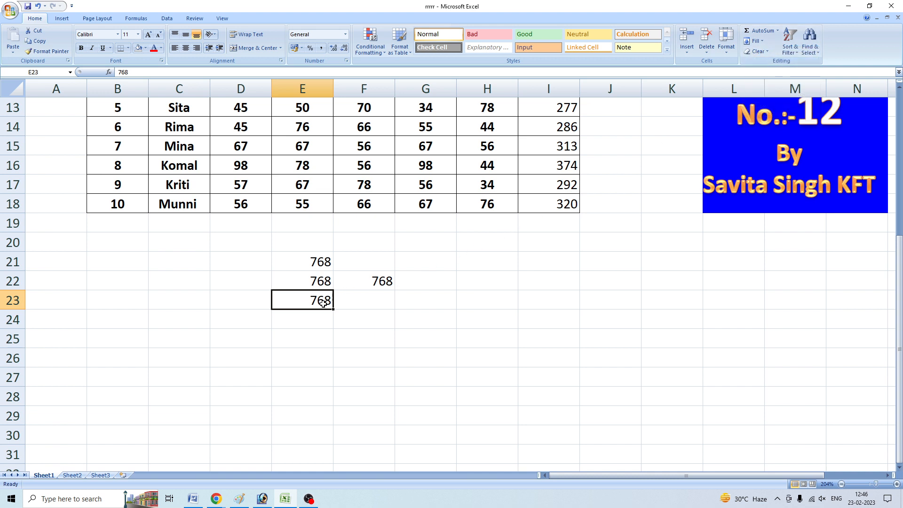
left_click(253, 282)
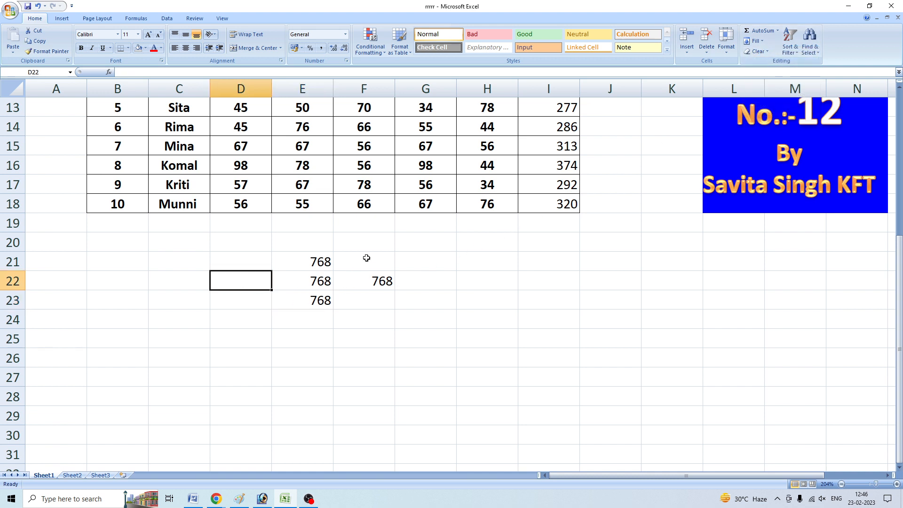
left_click(755, 41)
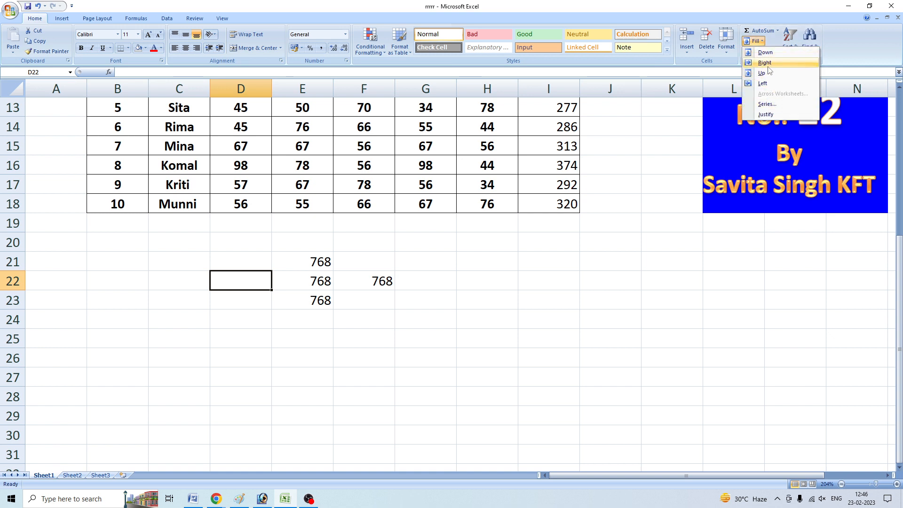
left_click(766, 83)
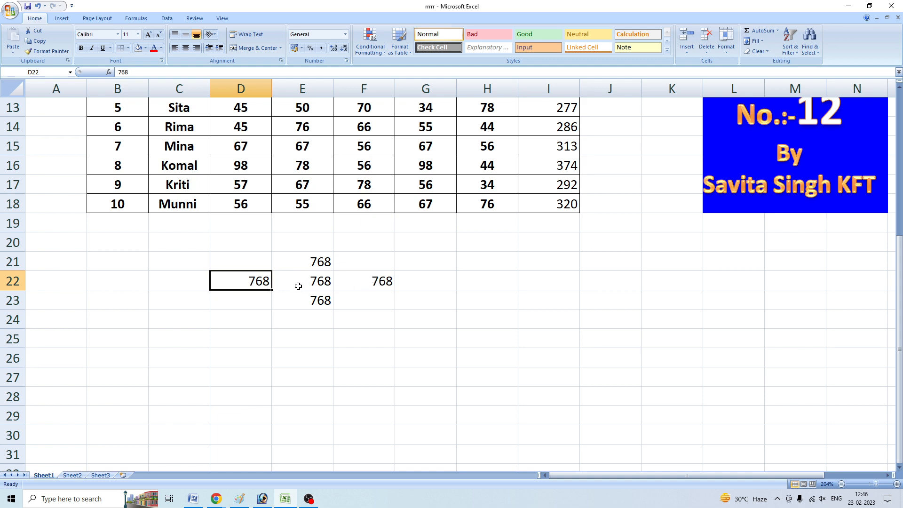
left_click(760, 42)
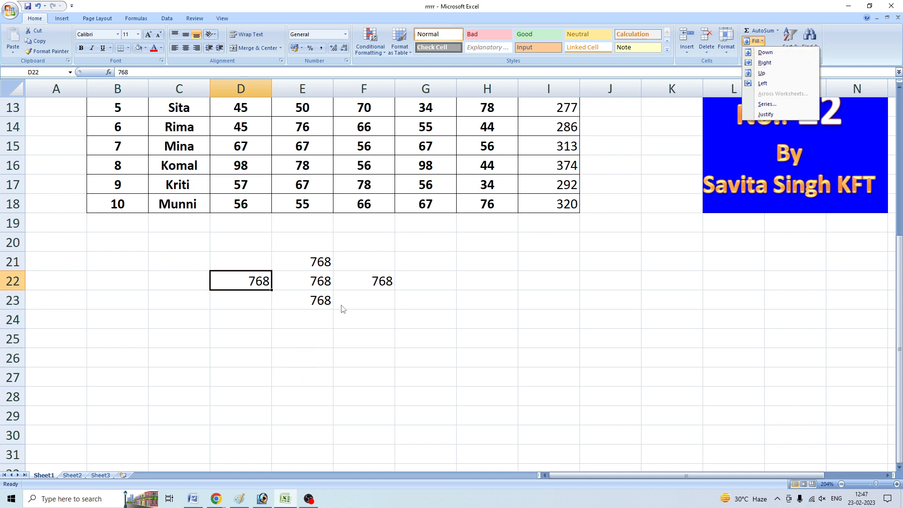
left_click(648, 162)
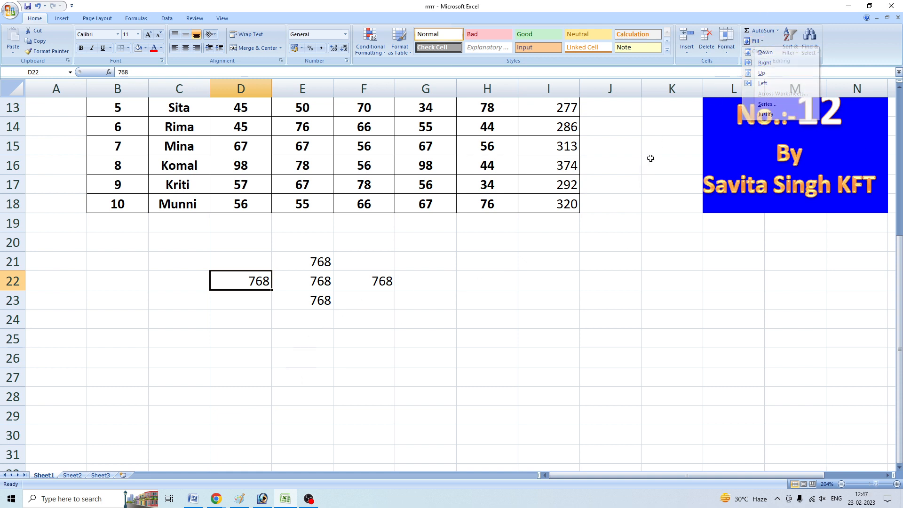
left_click(763, 45)
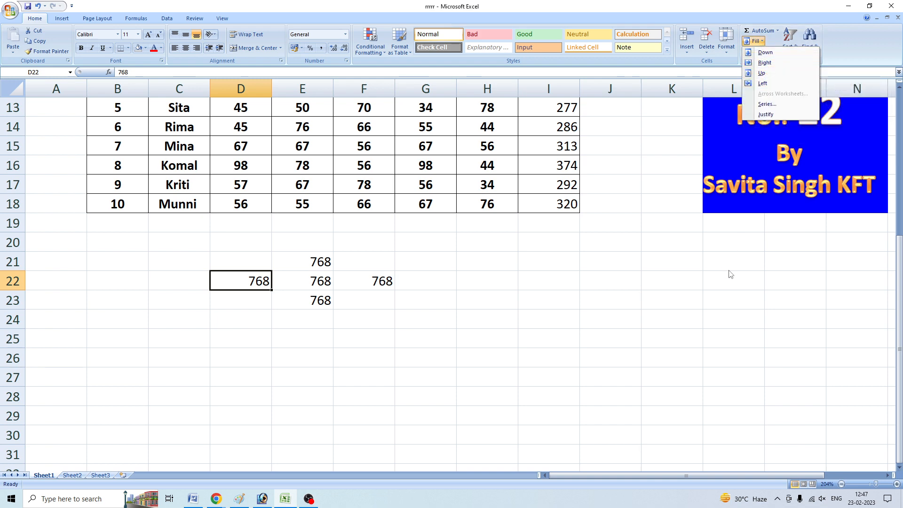
left_click(737, 246)
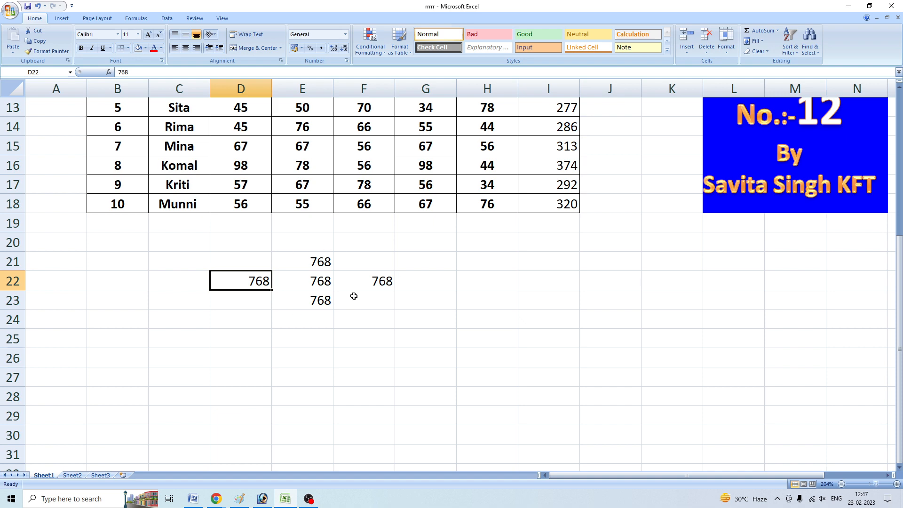
Remove the filled value from D22 and the remaining ones in D21:F23 with Clear All
left_click(766, 52)
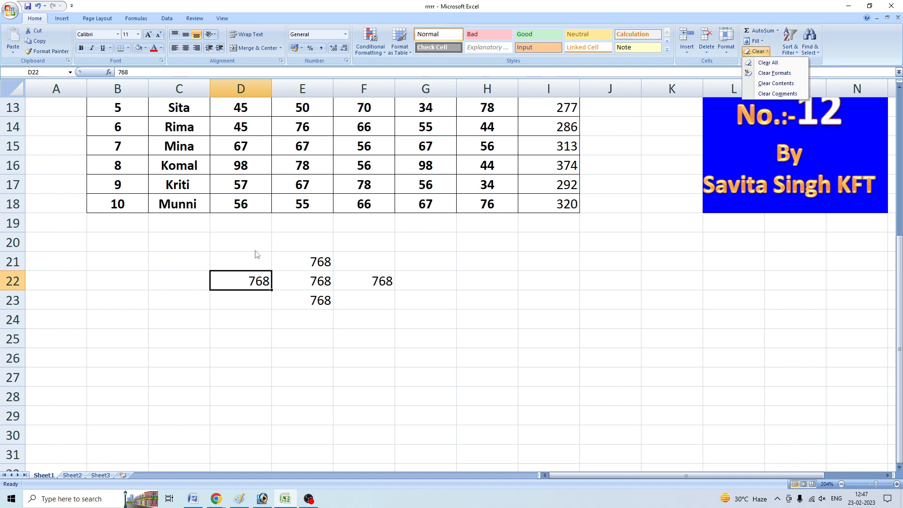
left_click(768, 63)
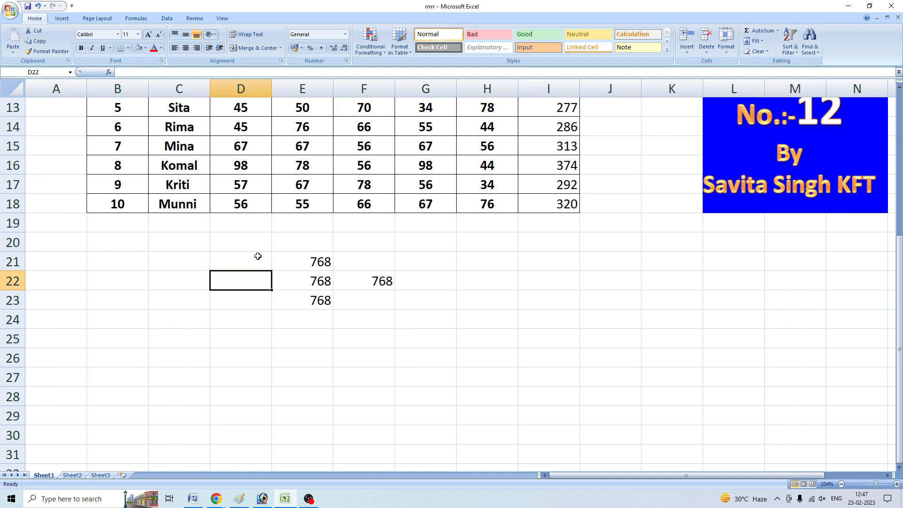
left_click_drag(257, 256, 361, 305)
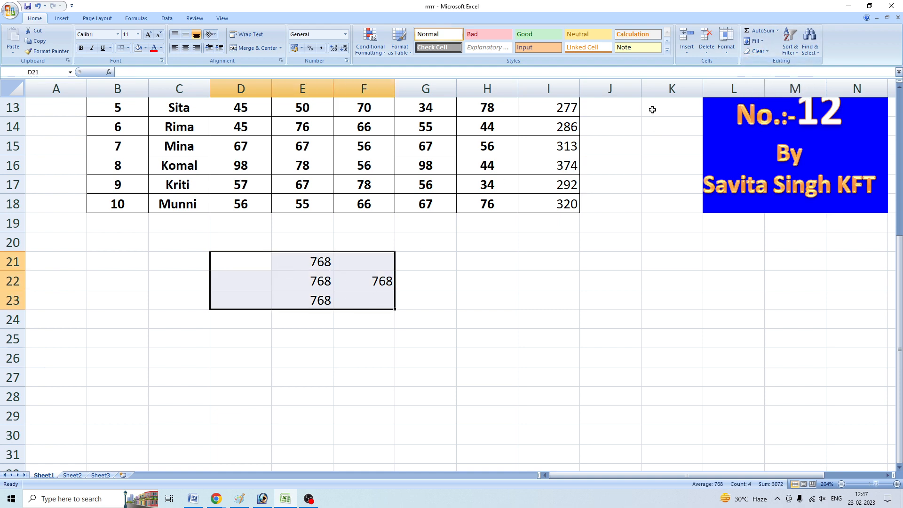
left_click(766, 52)
left_click(772, 65)
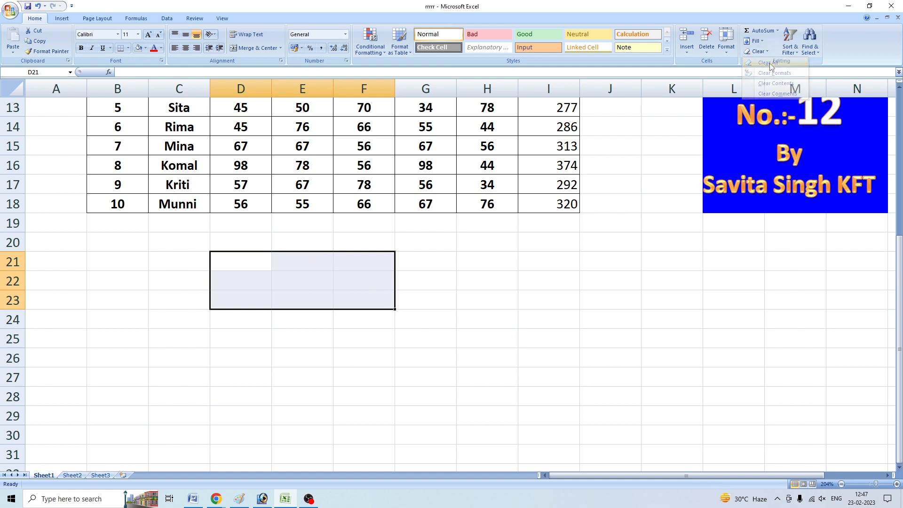
left_click(489, 281)
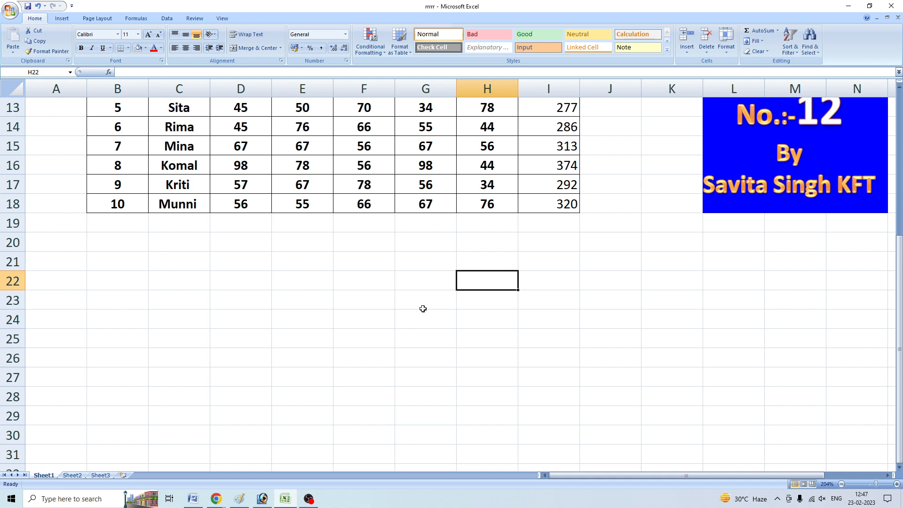
left_click(761, 43)
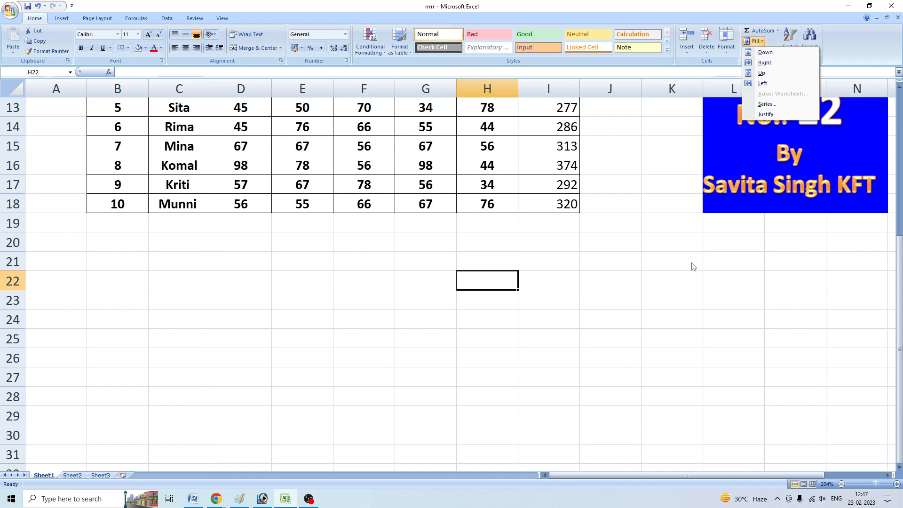
left_click(671, 303)
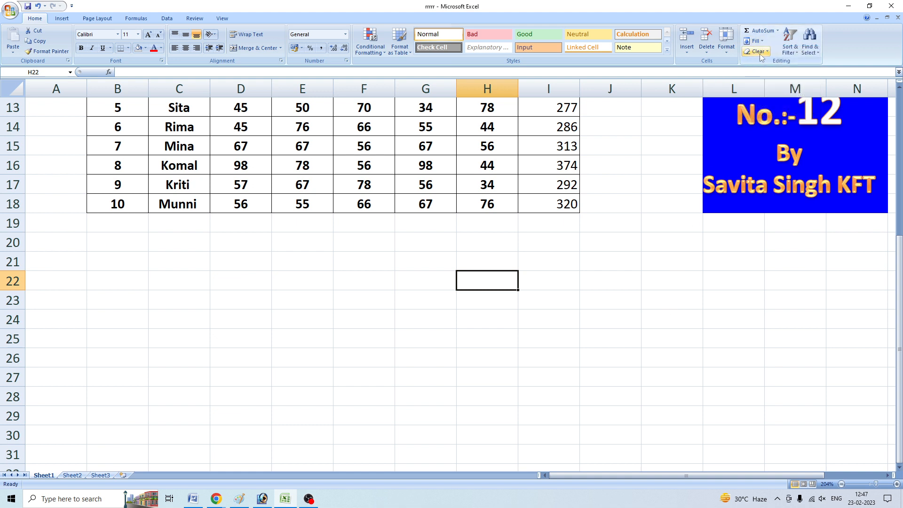
left_click(765, 53)
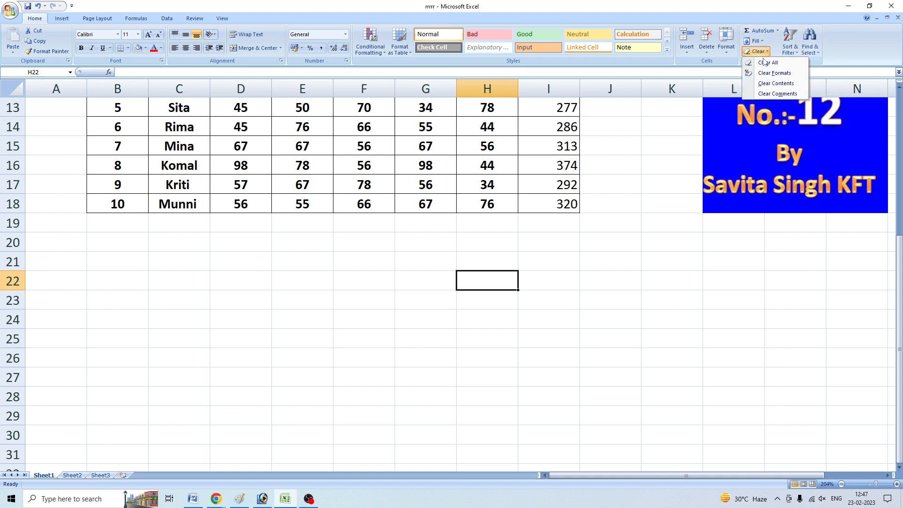
left_click(715, 250)
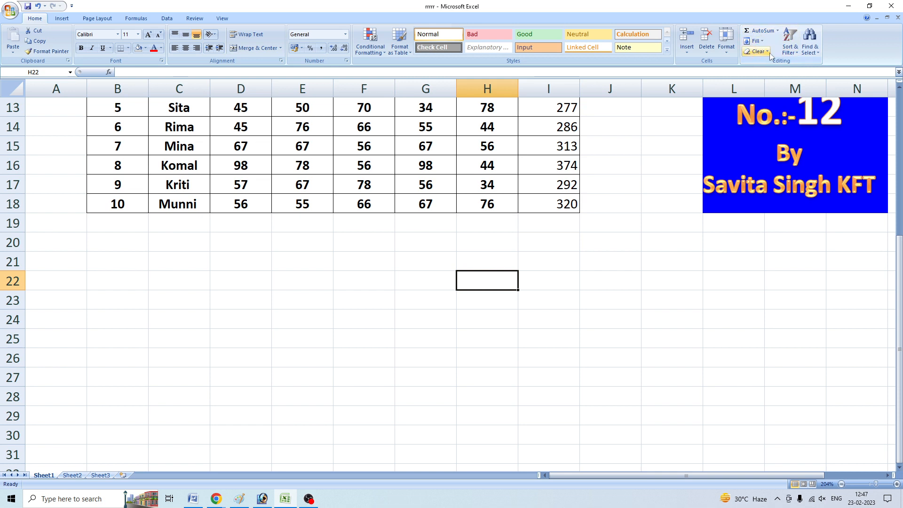
left_click(666, 277)
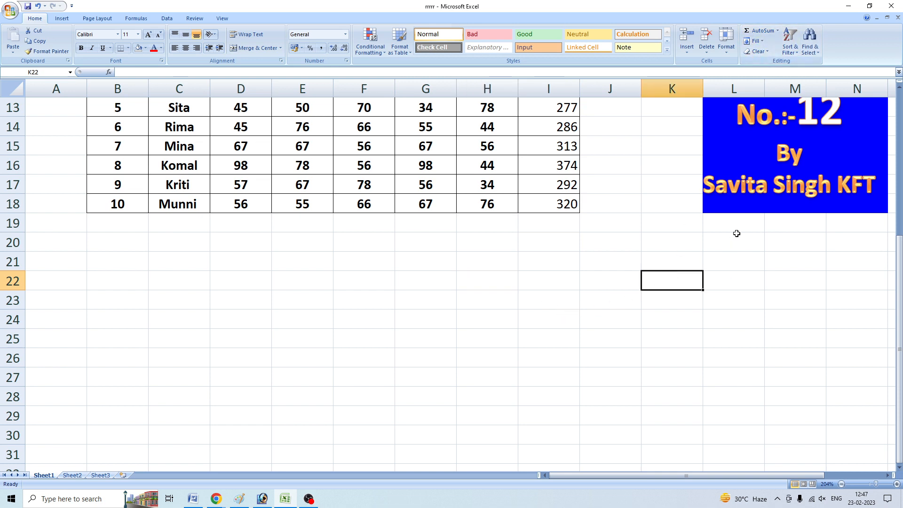
left_click(796, 55)
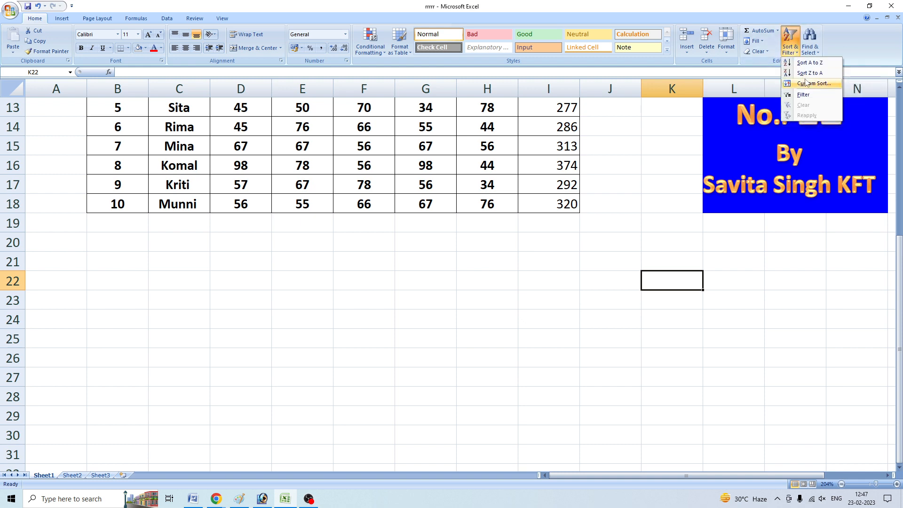
left_click(515, 238)
Turn on Filter for the first record row of the marks table, B9:I9
scroll(515, 236, "up", 4)
scroll(524, 234, "down", 1)
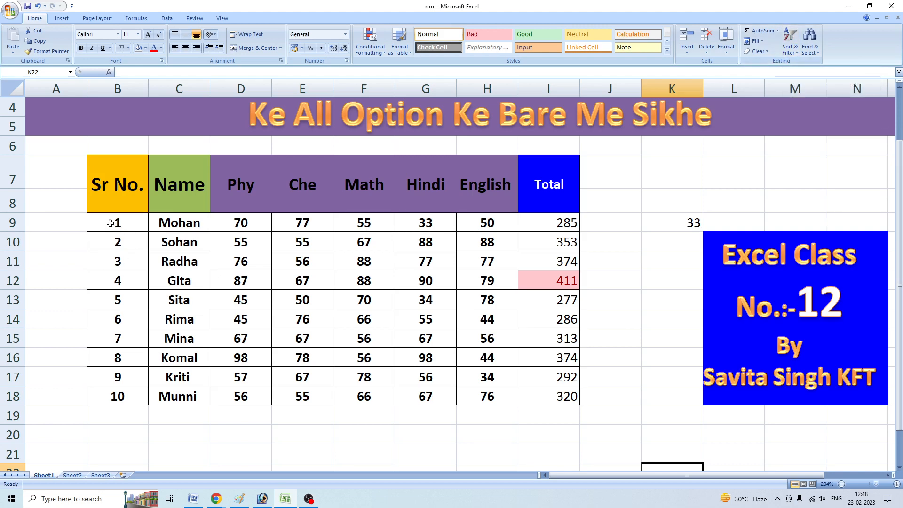
left_click_drag(101, 223, 535, 226)
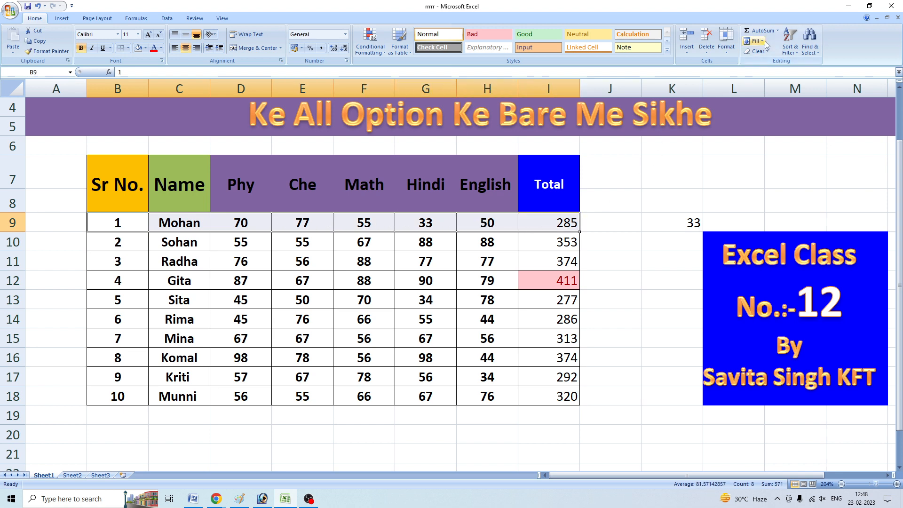
left_click(796, 56)
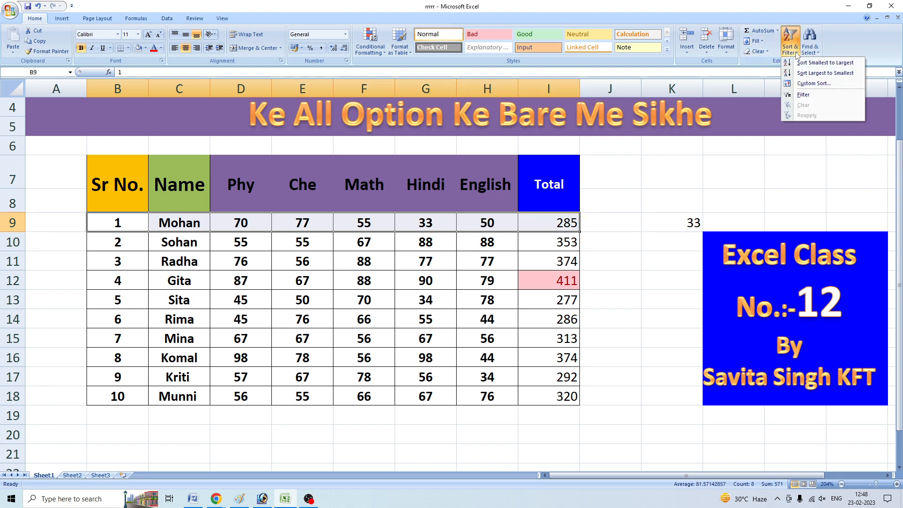
left_click(804, 96)
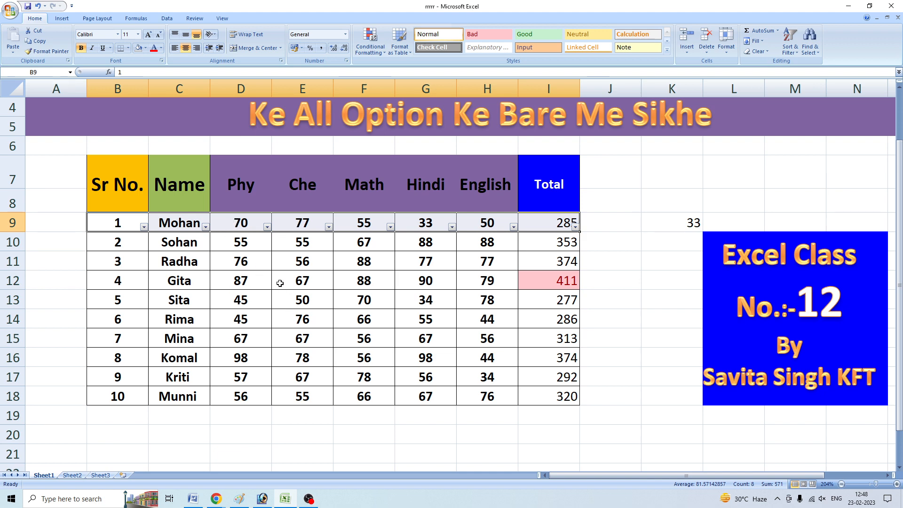
Sort the records below row 9 by Phy marks from smallest to largest, and re-sort them from largest to smallest
left_click(267, 228)
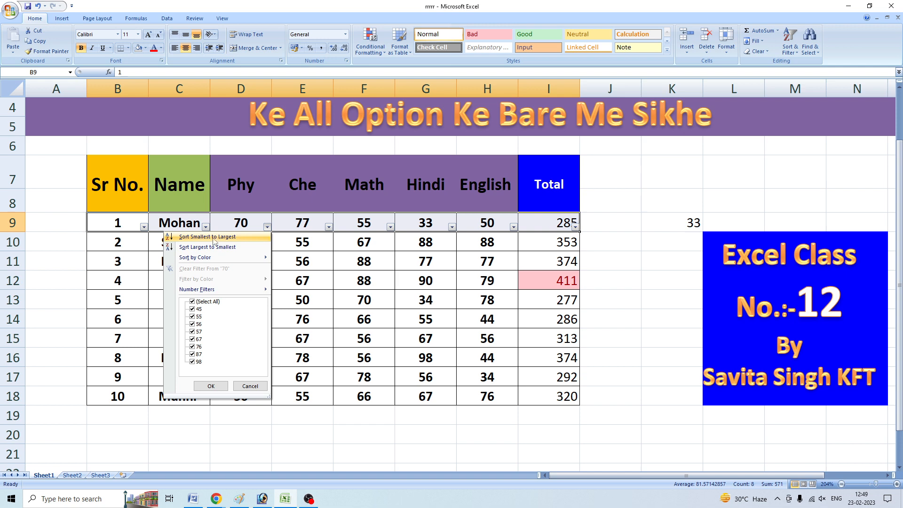
left_click(210, 236)
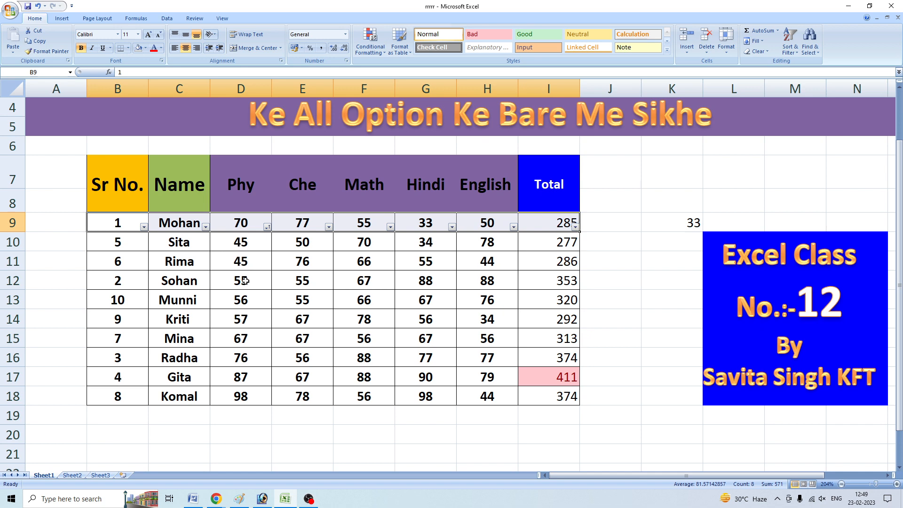
left_click(267, 228)
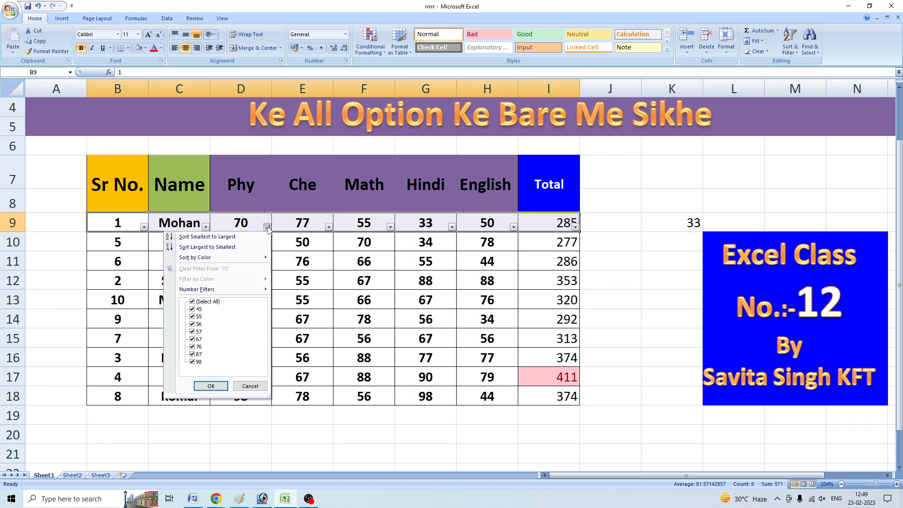
left_click(215, 248)
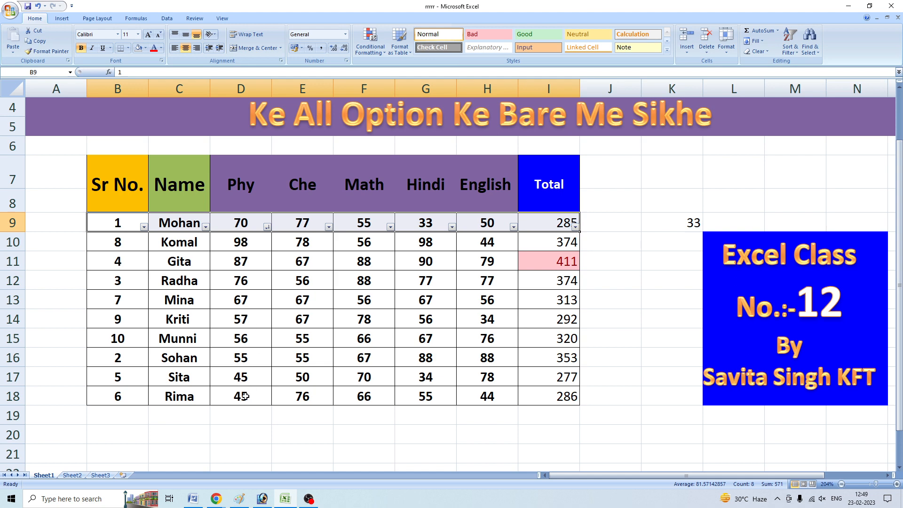
left_click(266, 227)
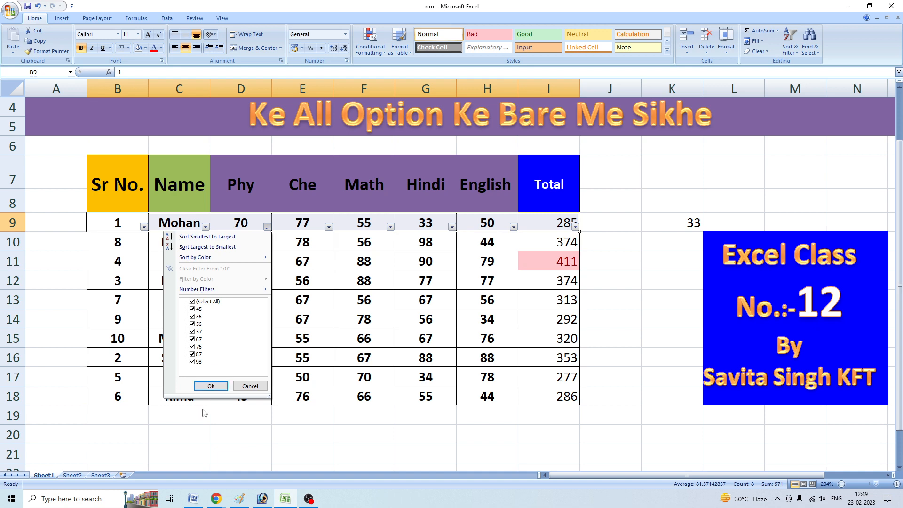
left_click(208, 445)
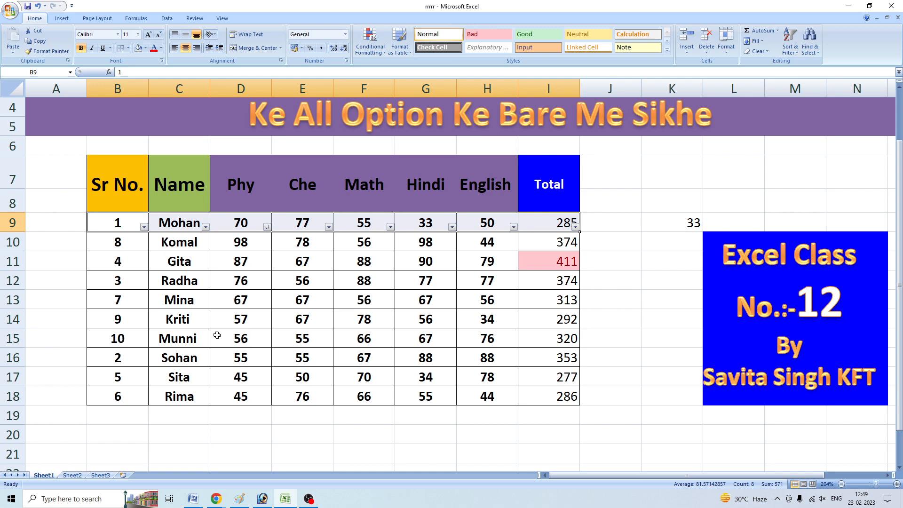
Filter the Phy column to hide the record with the mark 76
left_click(267, 227)
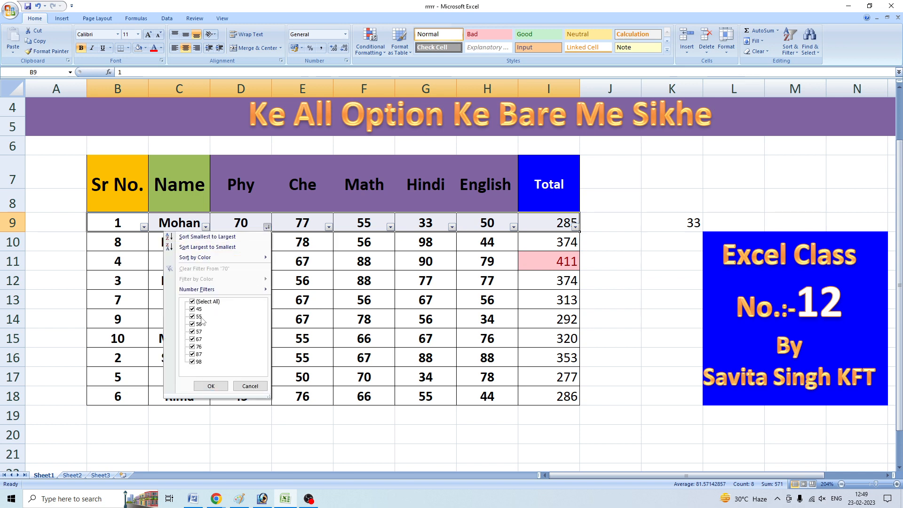
left_click(194, 348)
left_click(211, 386)
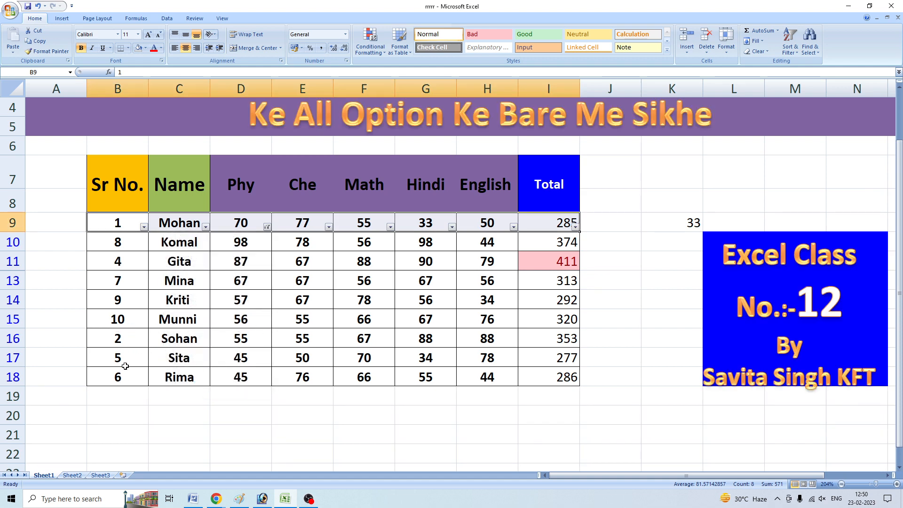
Exclude the marks 87 and 98 from the Phy column filter as well
left_click(266, 227)
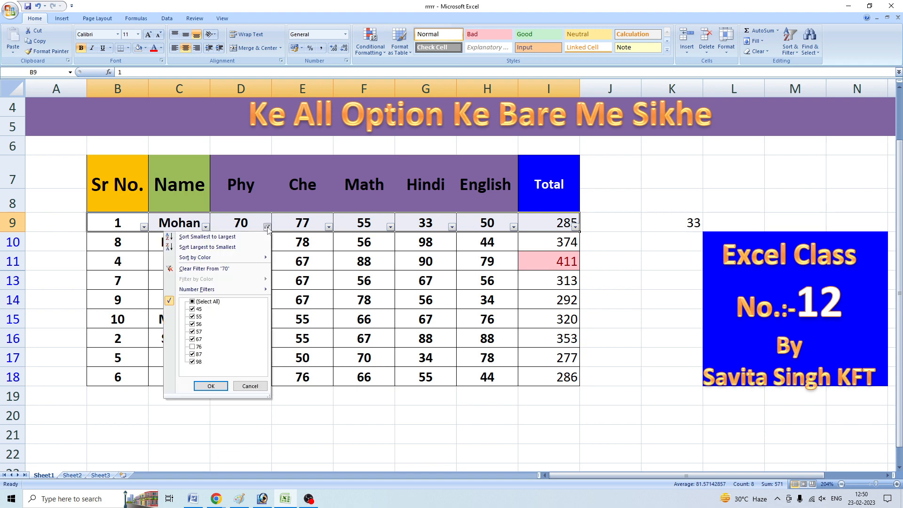
left_click(194, 363)
left_click(198, 354)
left_click(210, 387)
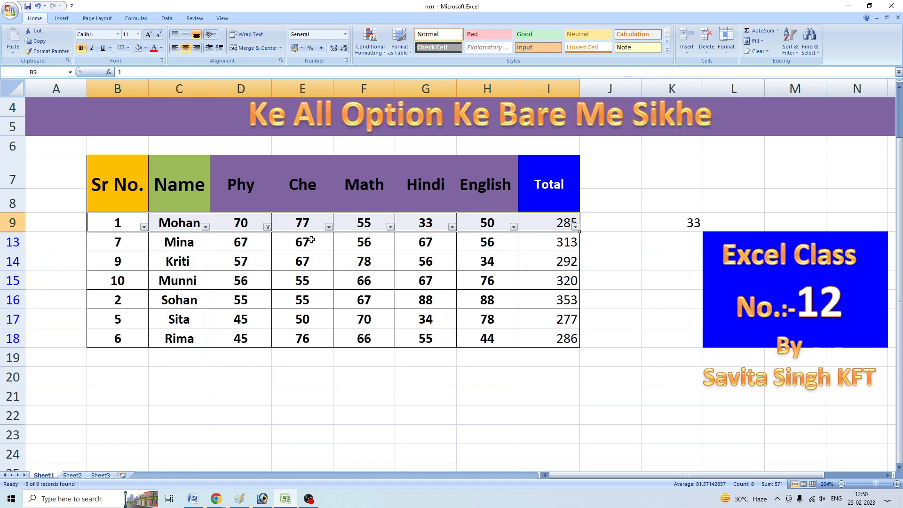
left_click(267, 226)
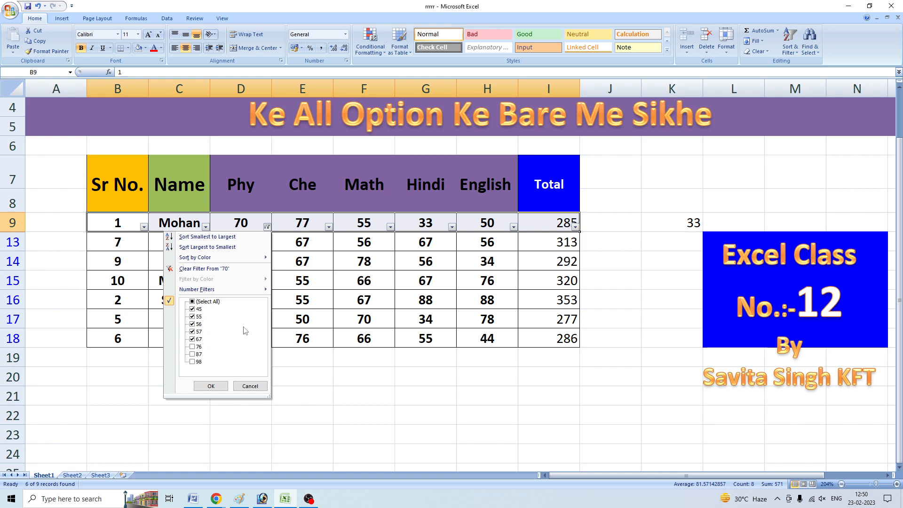
left_click(211, 386)
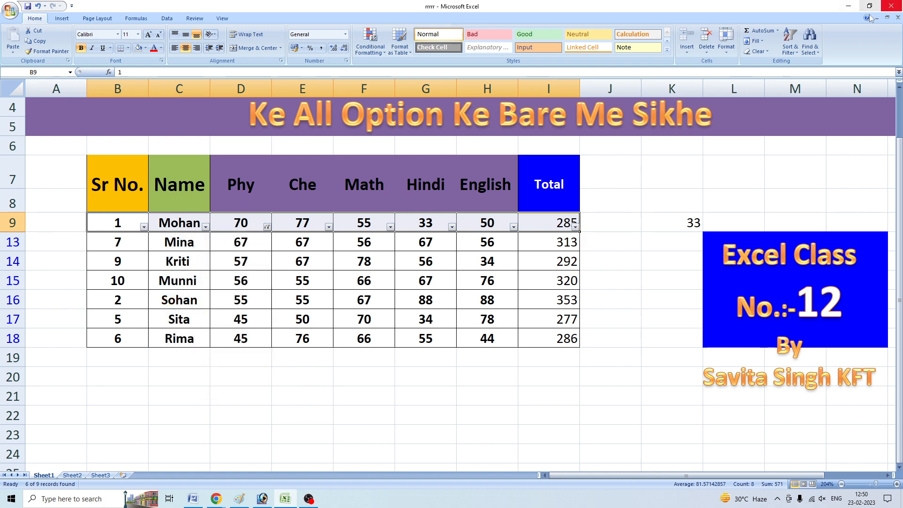
Include the marks 76, 87 and 98 in the Phy column filter again
left_click(790, 41)
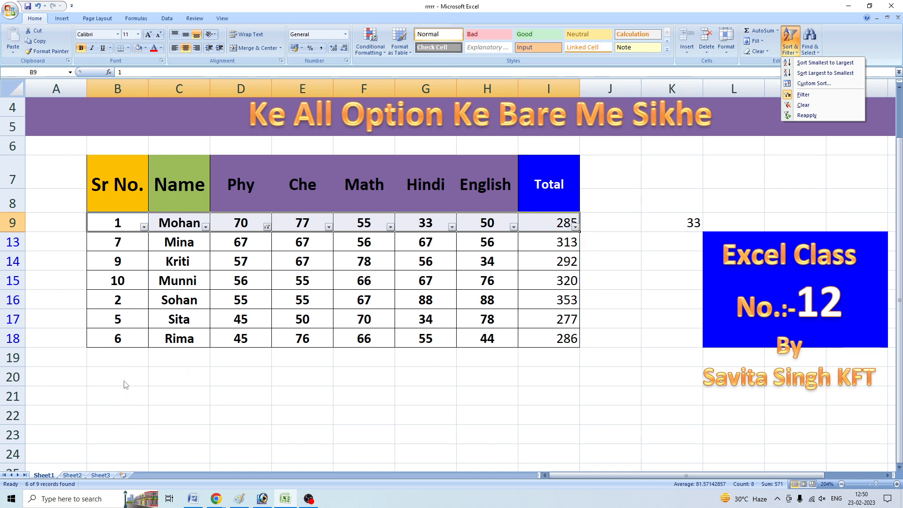
left_click(267, 228)
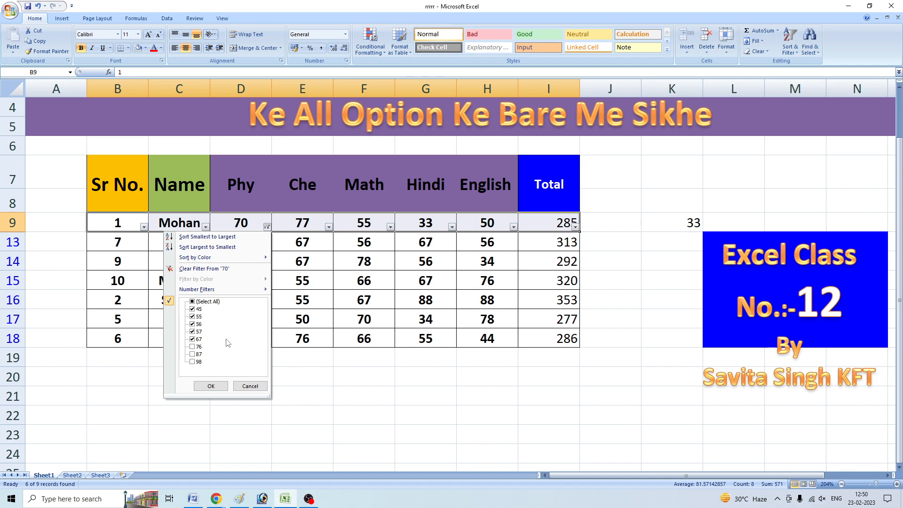
left_click(193, 347)
left_click(192, 361)
left_click(211, 386)
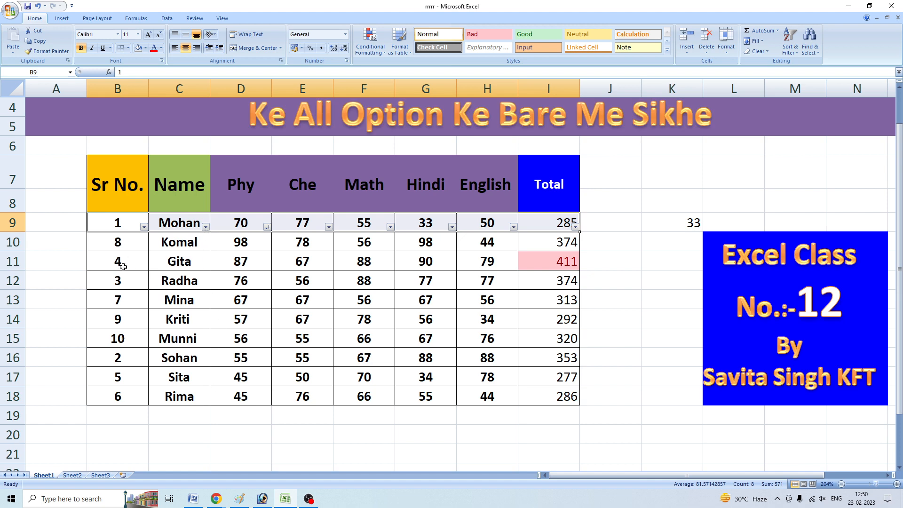
Sort the records by Phy marks from smallest to largest and clear the table's filter and sort state
left_click(266, 228)
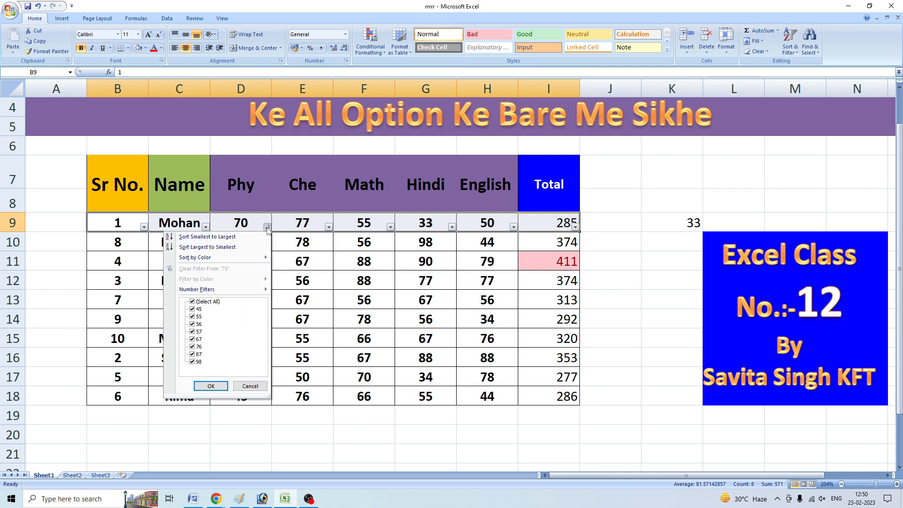
left_click(203, 237)
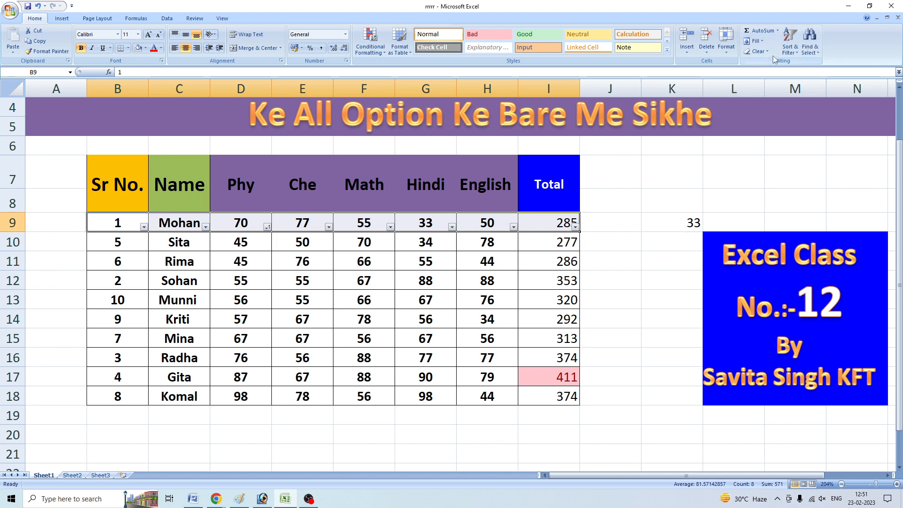
left_click(795, 53)
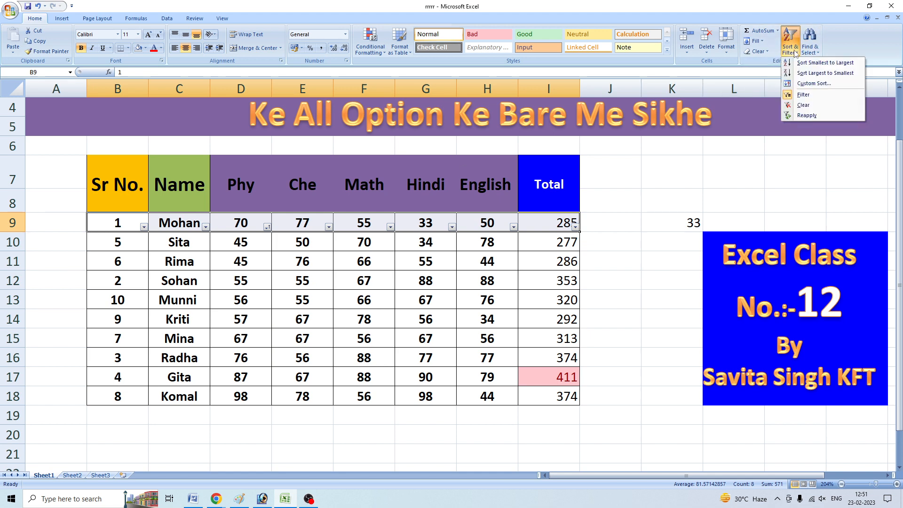
left_click(810, 105)
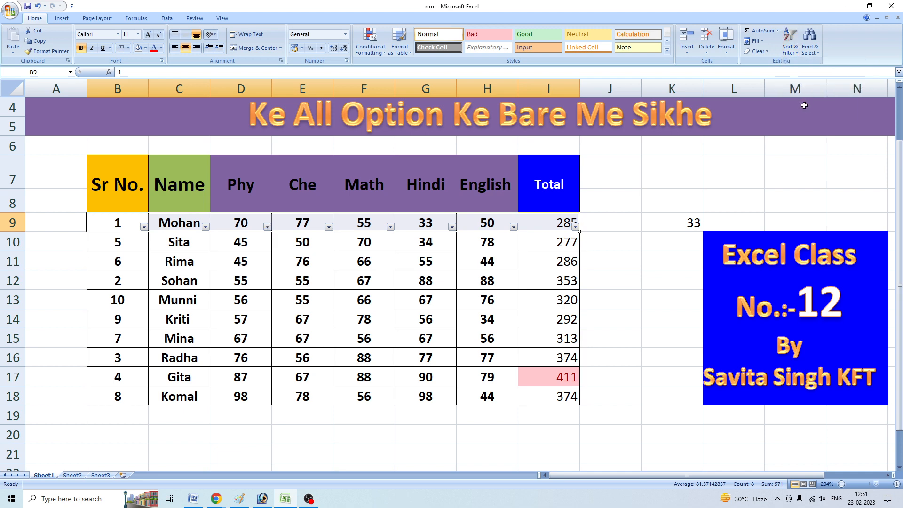
left_click(358, 453)
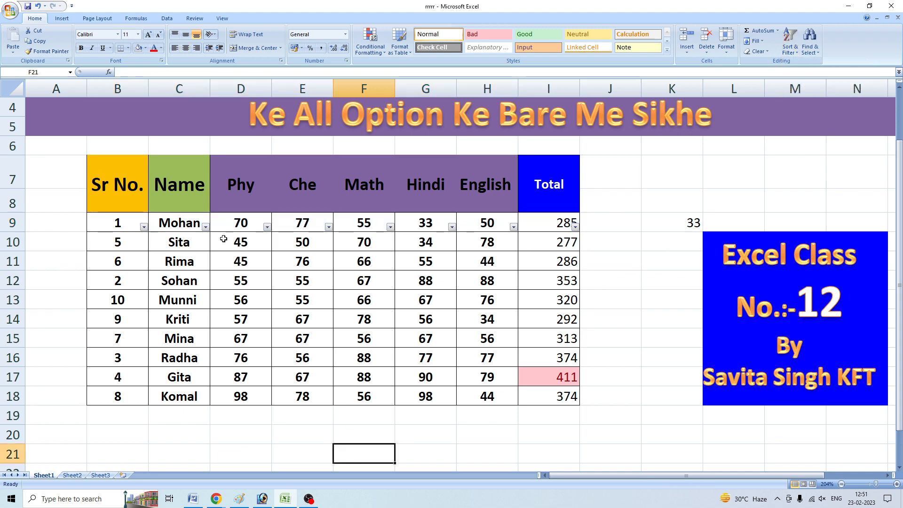
left_click(267, 227)
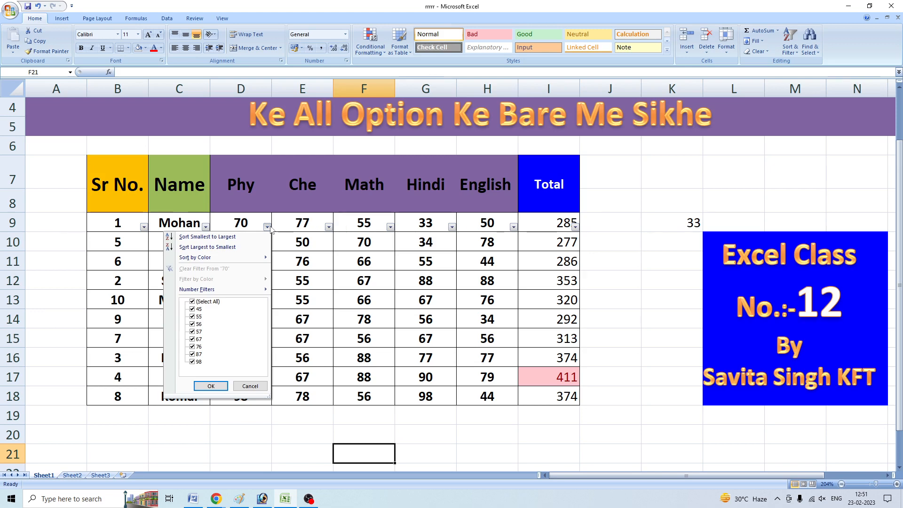
left_click(266, 436)
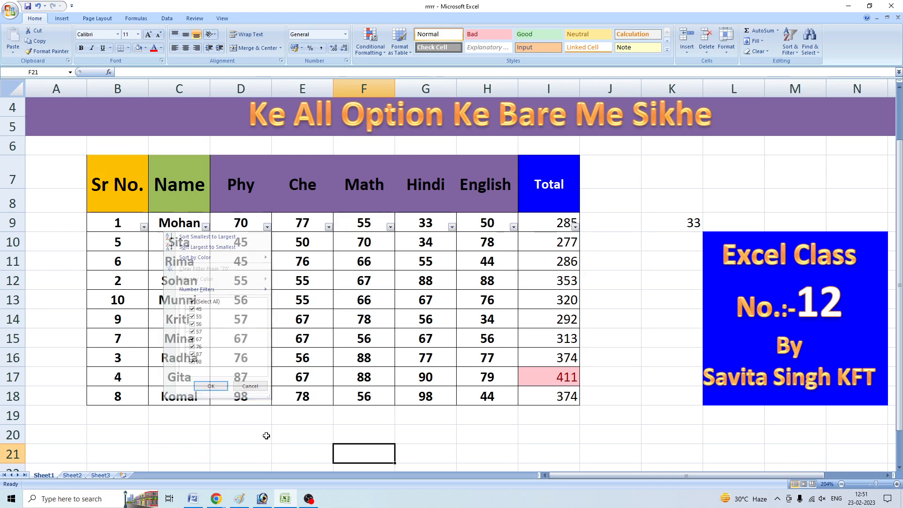
left_click(791, 45)
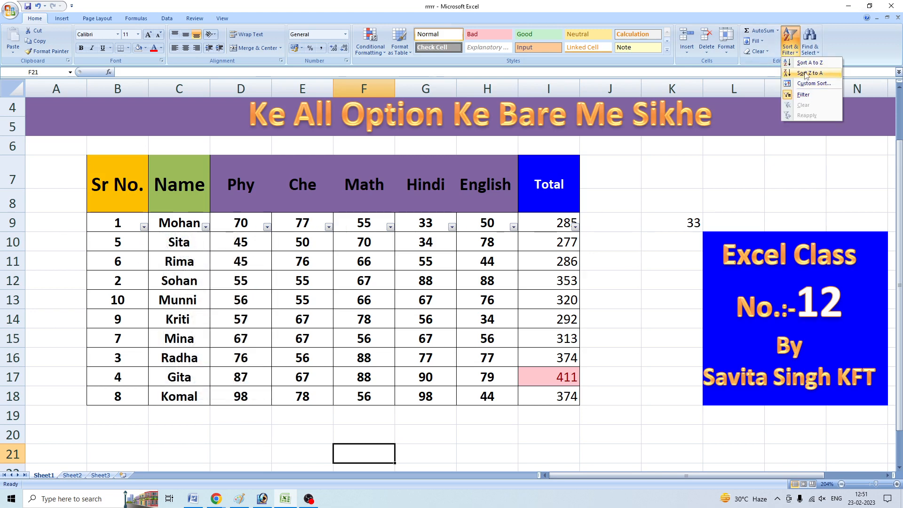
left_click(783, 175)
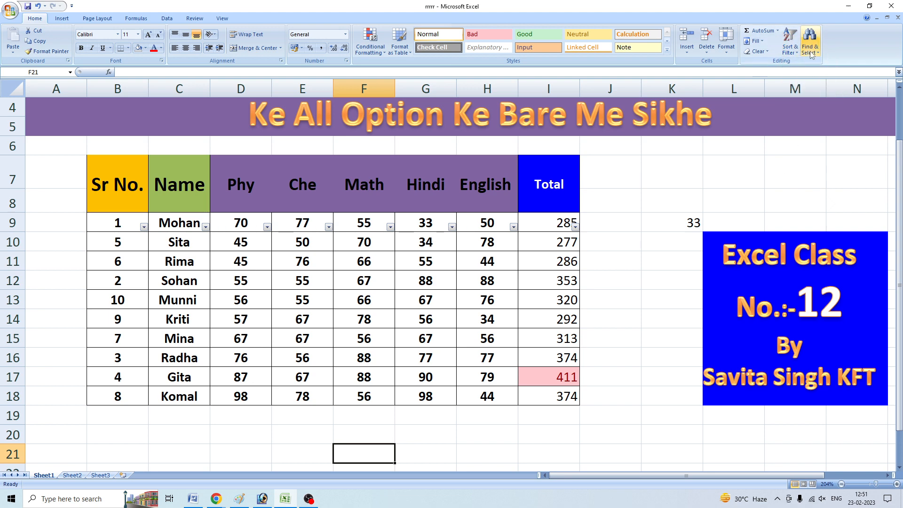
left_click(816, 52)
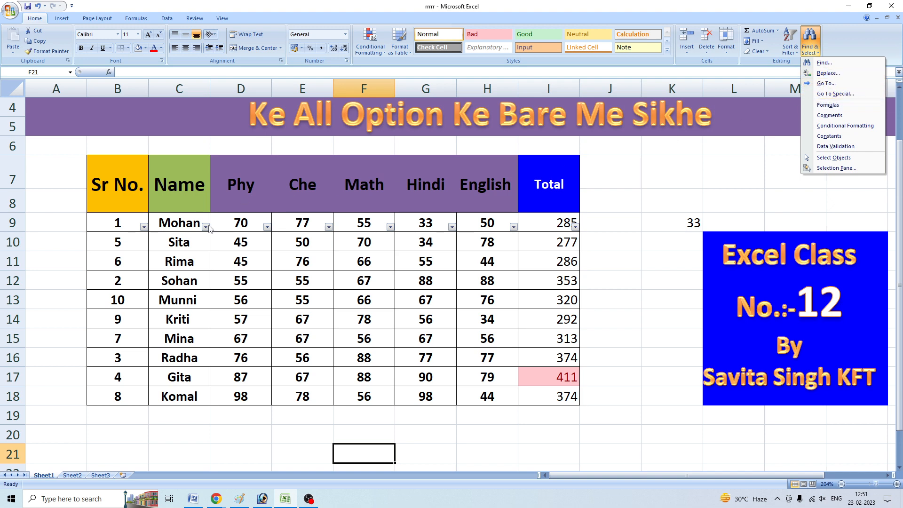
left_click(125, 245)
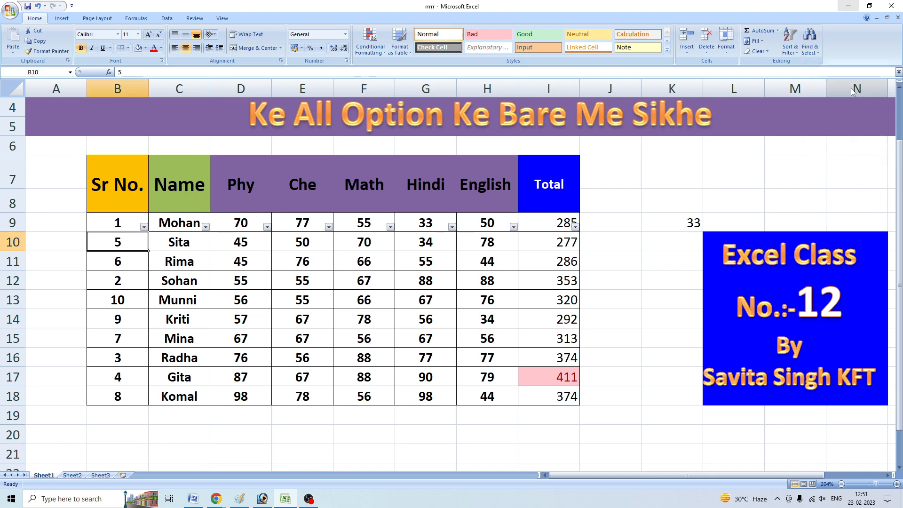
left_click(793, 55)
left_click(811, 47)
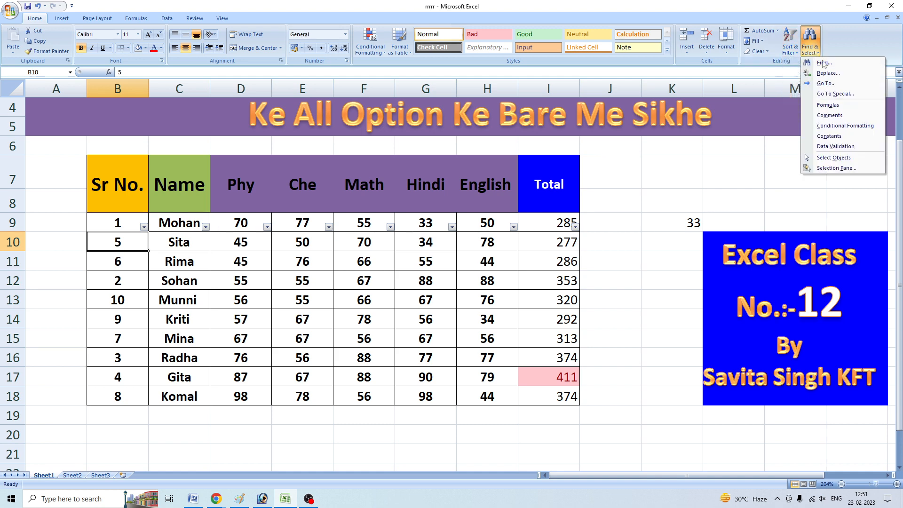
left_click(752, 175)
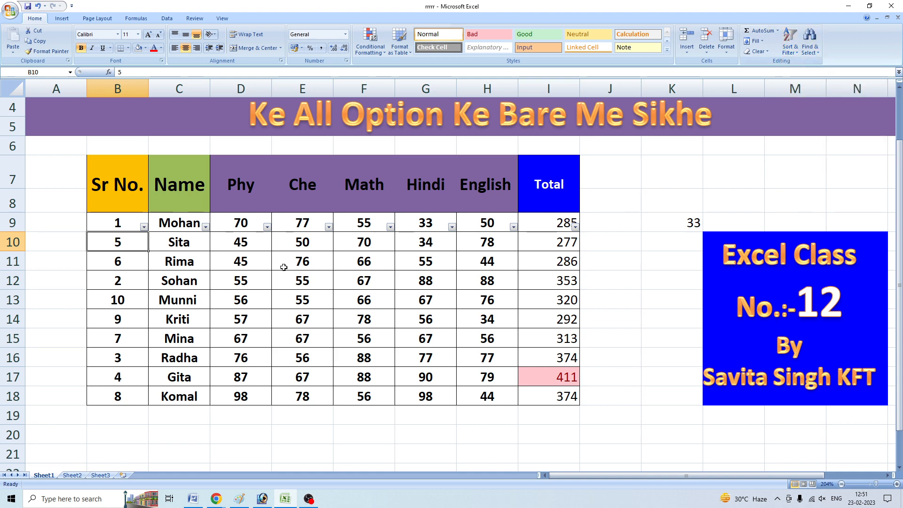
scroll(377, 217, "up", 1)
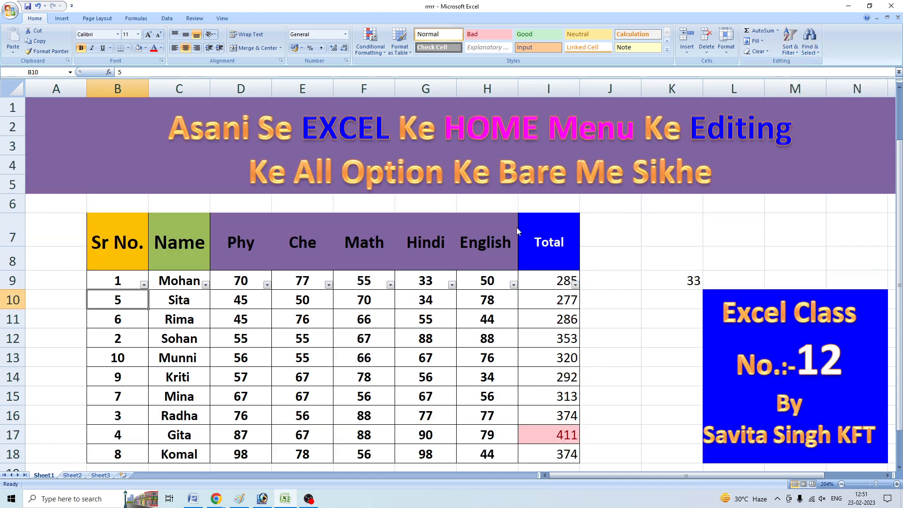